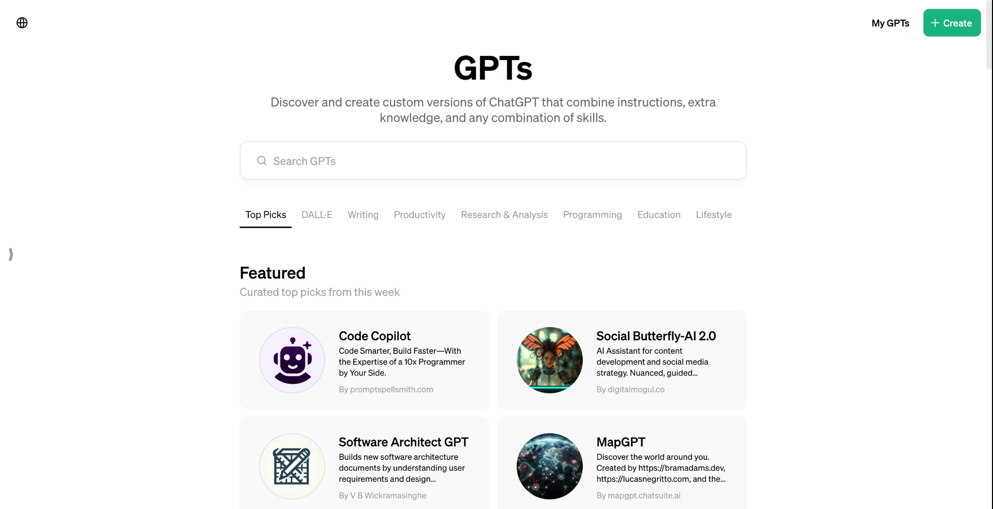
Step: Open the list of own GPTs and start creating a new GPT
scroll(576, 268, down, 2)
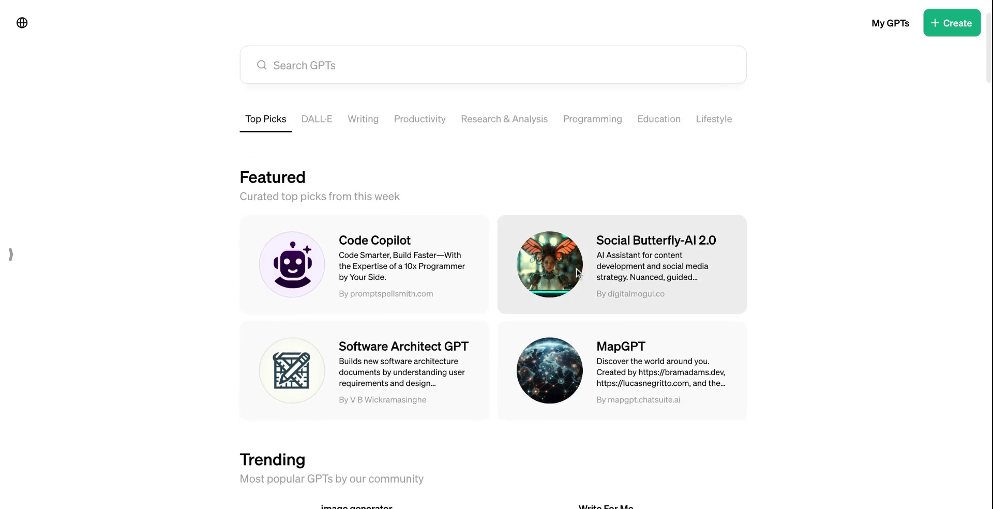
scroll(576, 268, up, 2)
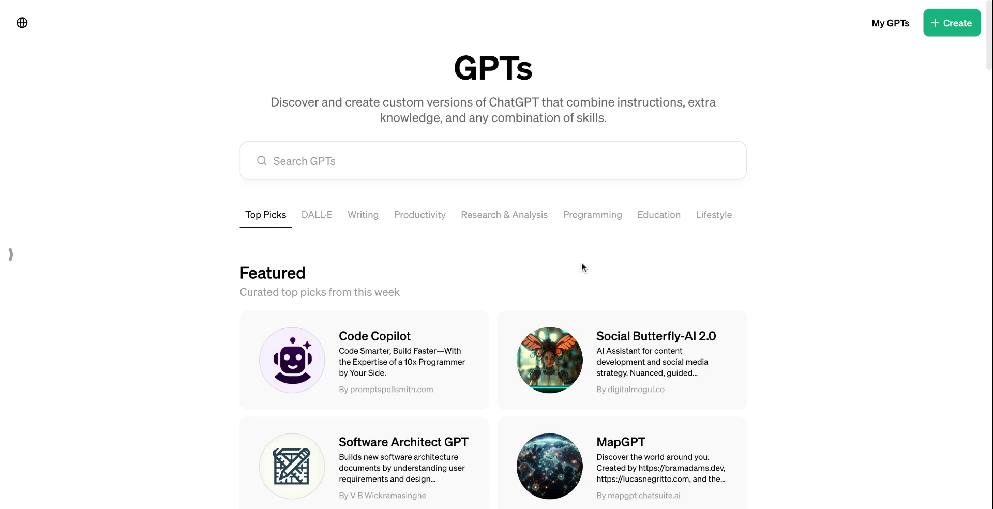
scroll(582, 264, down, 1)
scroll(581, 261, up, 1)
click(885, 31)
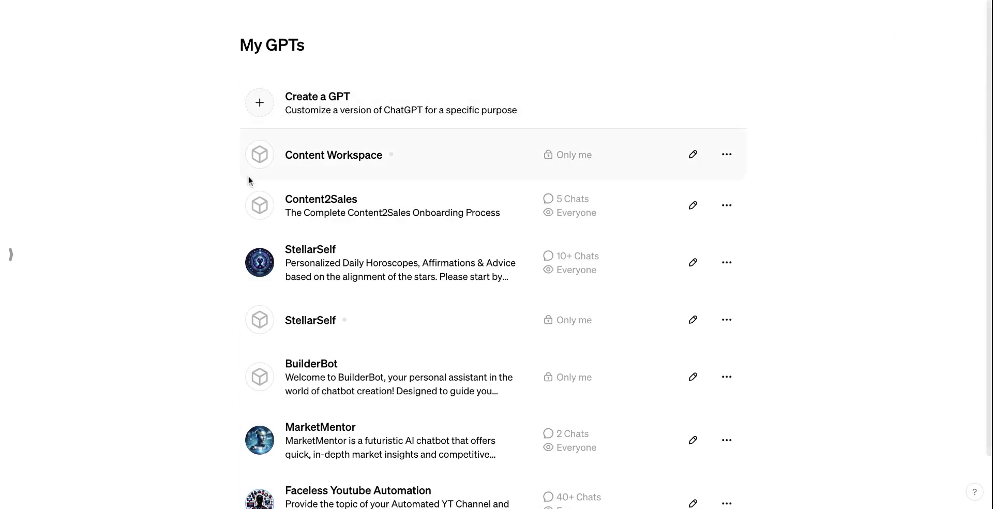
scroll(178, 228, down, 1)
scroll(178, 228, up, 1)
click(261, 103)
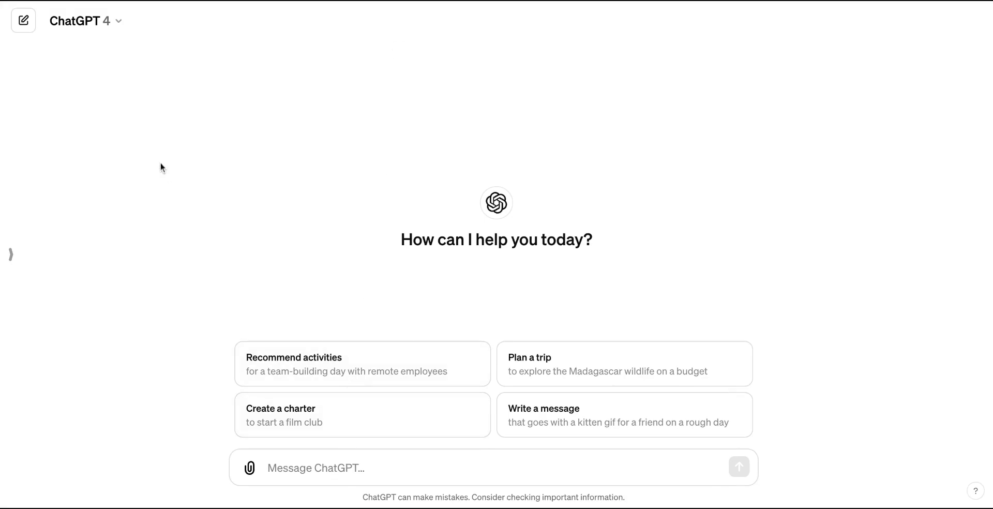
click(120, 23)
click(120, 21)
double_click(119, 21)
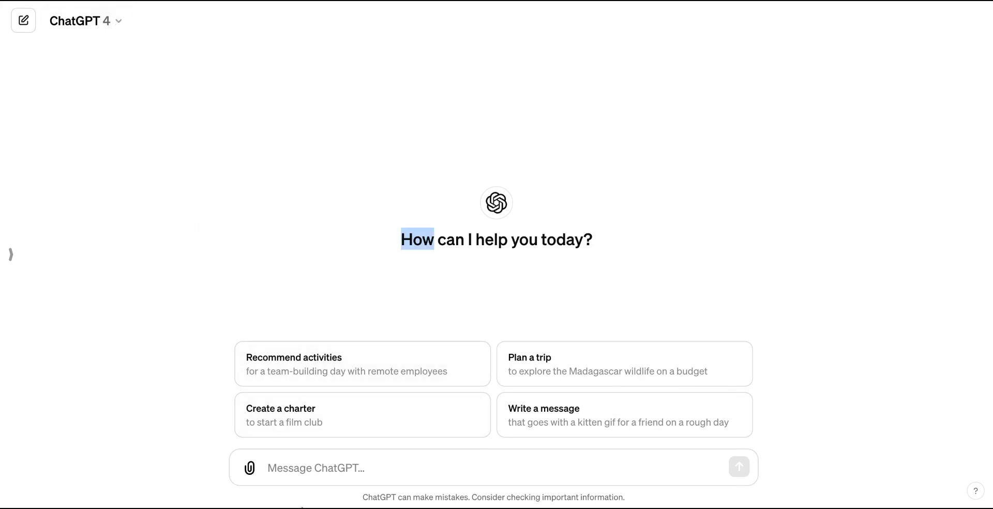
Step: Ask ChatGPT for a written sequence of instructions on creating a YouTube title, description and relevant keywords based on the description given
click(289, 466)
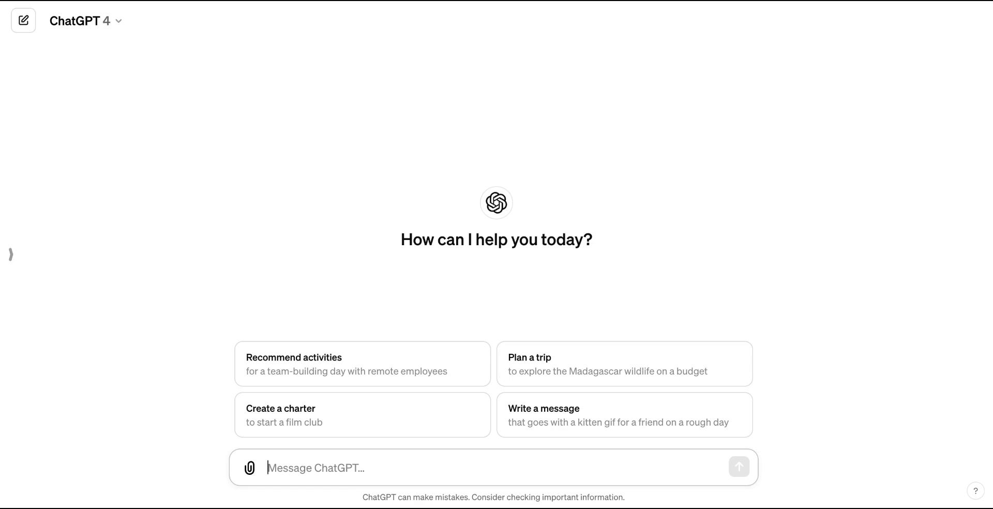
text(hello, i would)
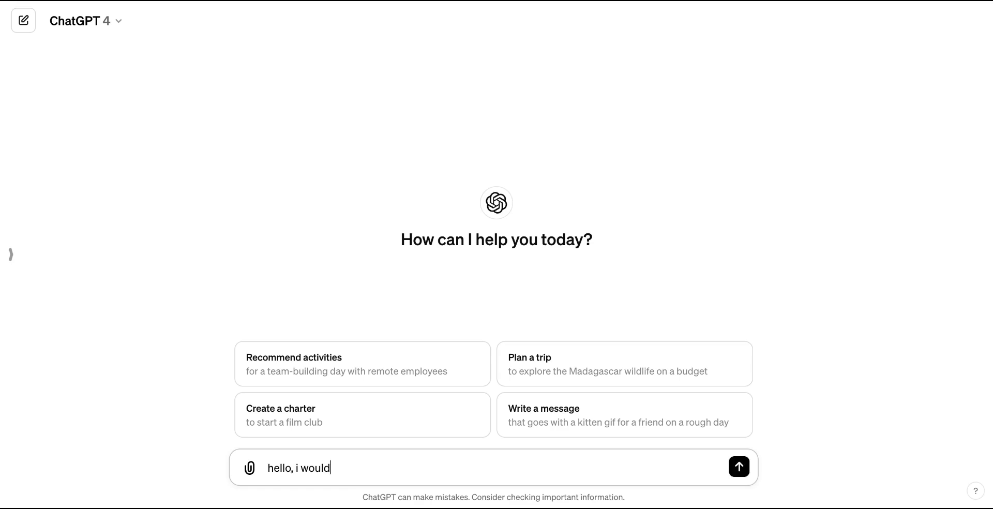
text( like to create a written sequence fo)
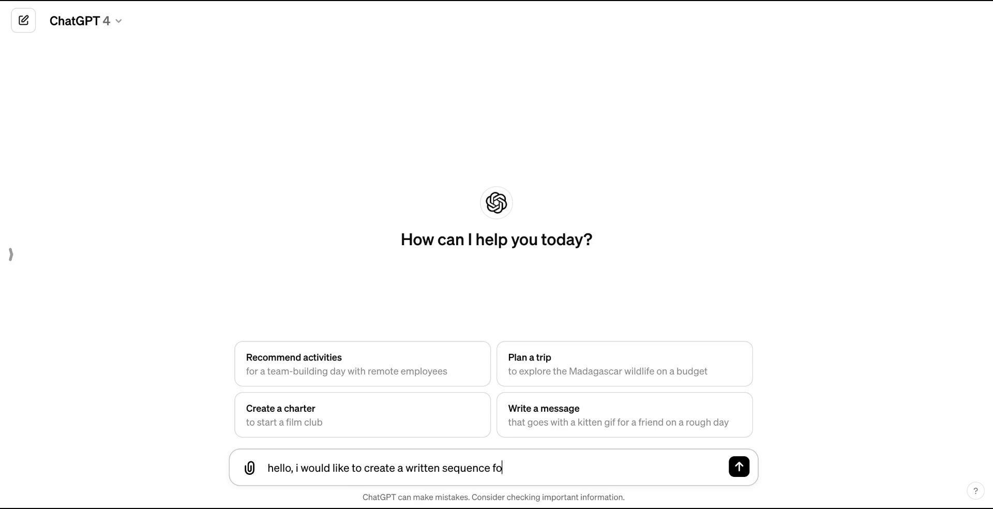
text(r )
text(my youtube)
key(BackSpace)
key(BackSpace)
key(BackSpace)
key(BackSpace)
key(BackSpace)
key(BackSpace)
key(BackSpace)
key(BackSpace)
key(BackSpace)
key(BackSpace)
key(BackSpace)
key(BackSpace)
key(BackSpace)
key(BackSpace)
key(BackSpace)
text(of instructions on how to create a youtube title,)
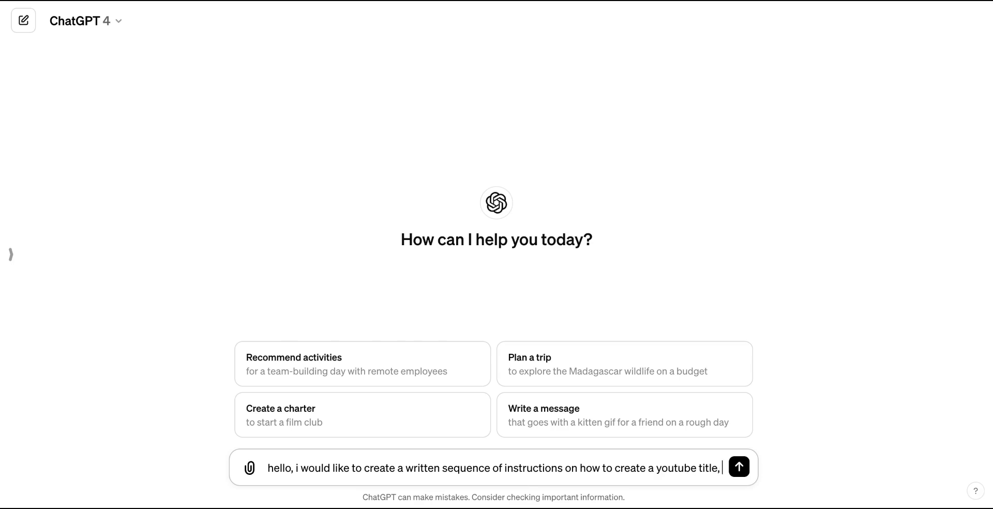
text( description, and )
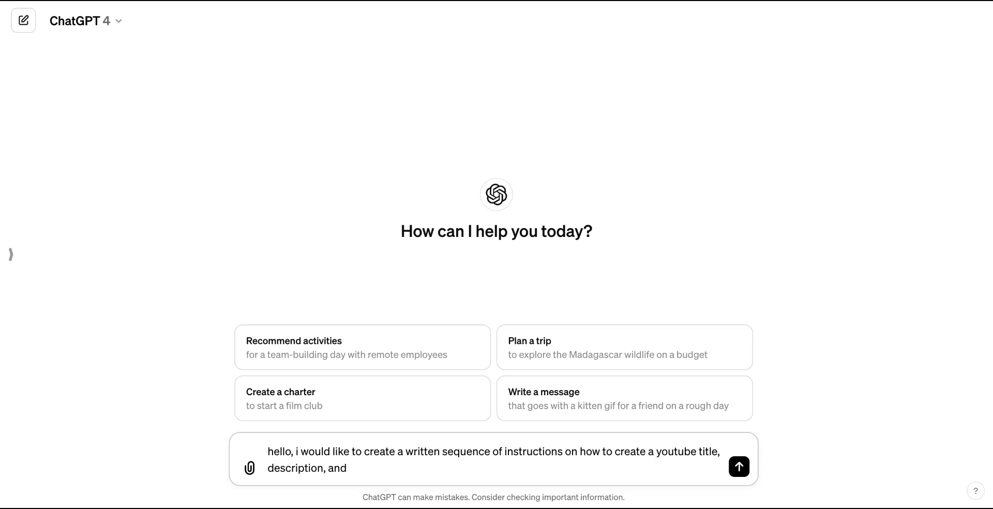
text(provide relevant keywords based on the )
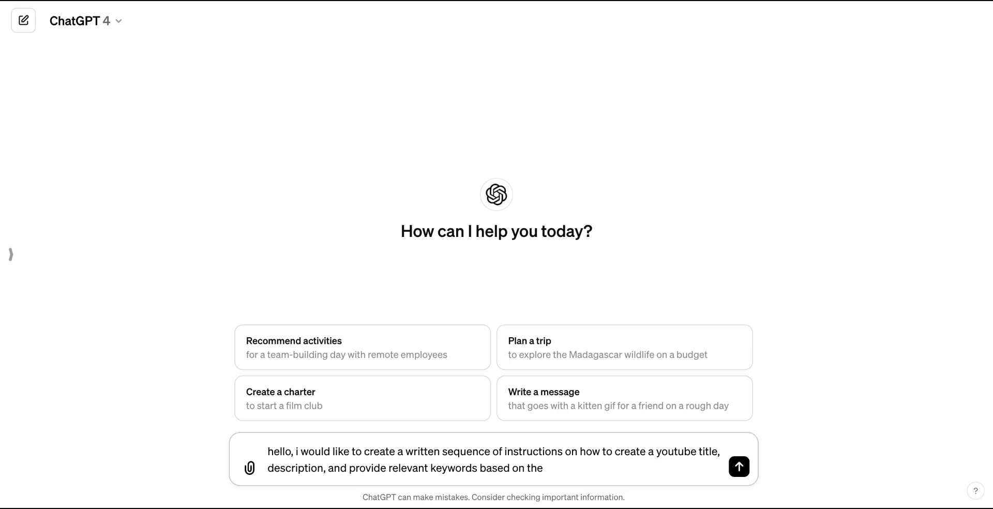
text(description given)
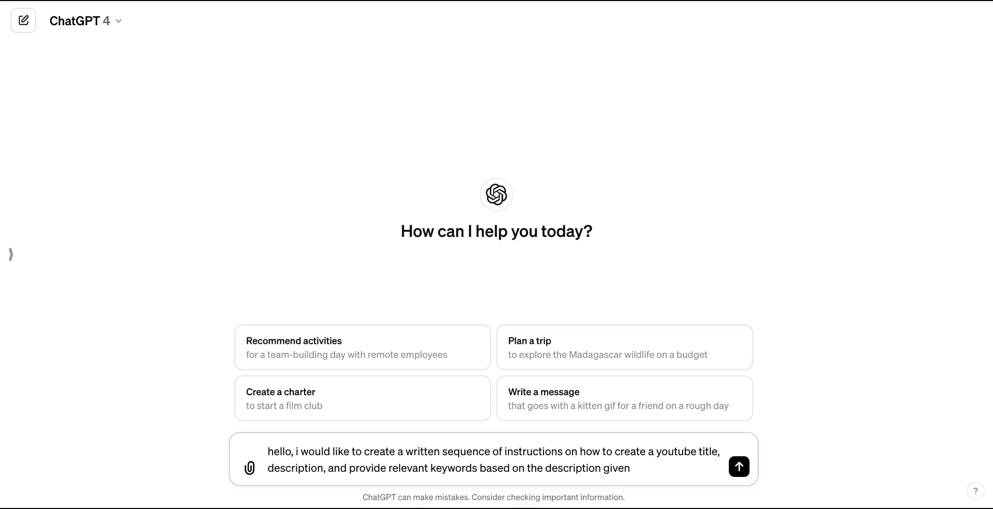
key(Return)
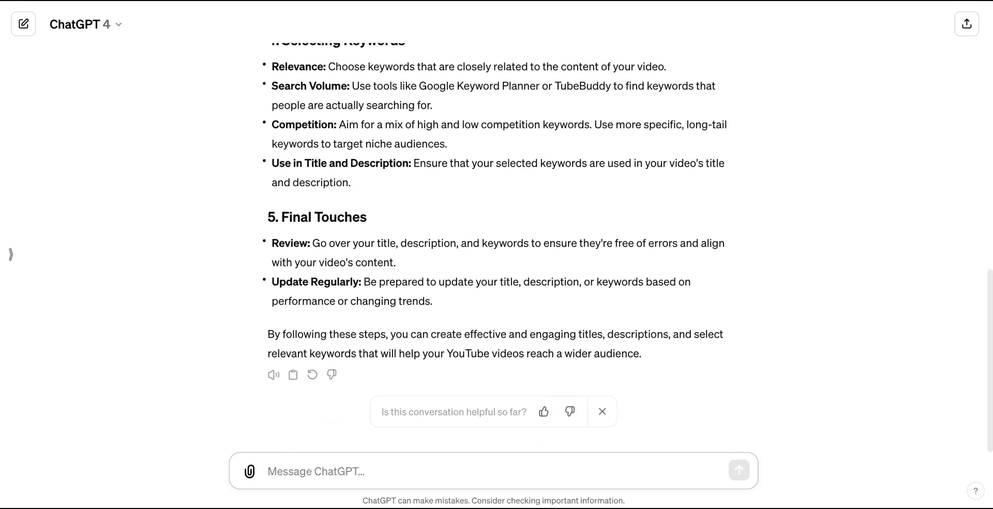
Step: Read through the generated step-by-step guide on video titles, descriptions and keywords
scroll(348, 303, up, 4)
scroll(348, 303, up, 2)
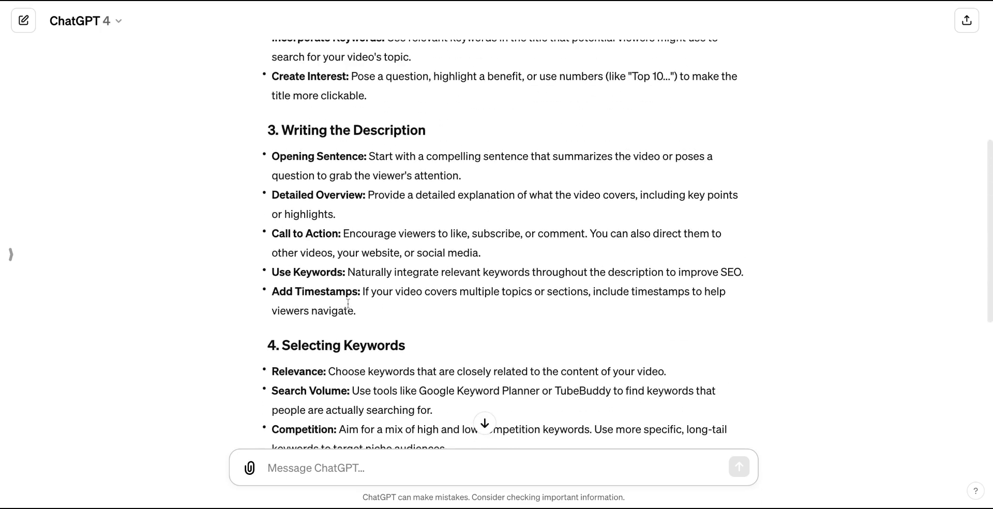
scroll(347, 303, down, 6)
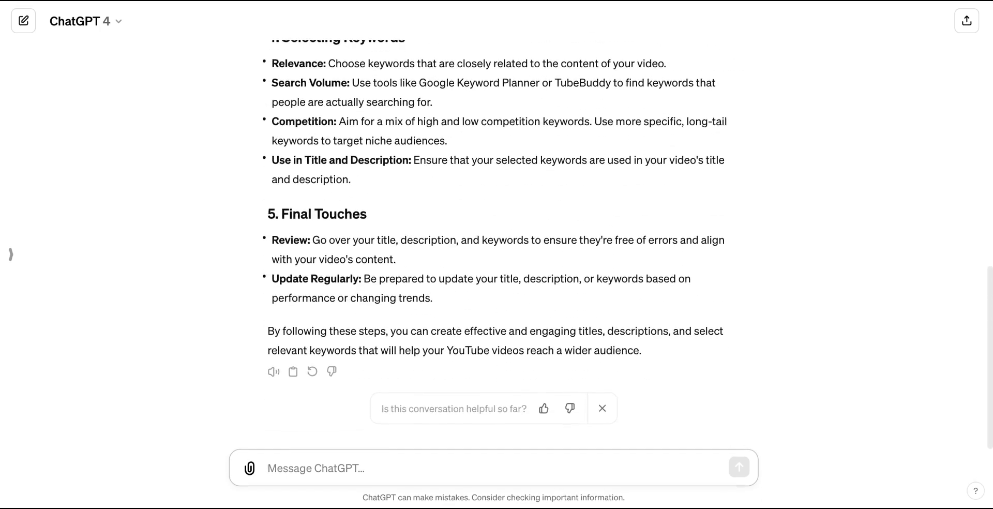
scroll(348, 303, up, 7)
scroll(496, 243, up, 4)
scroll(496, 243, down, 1)
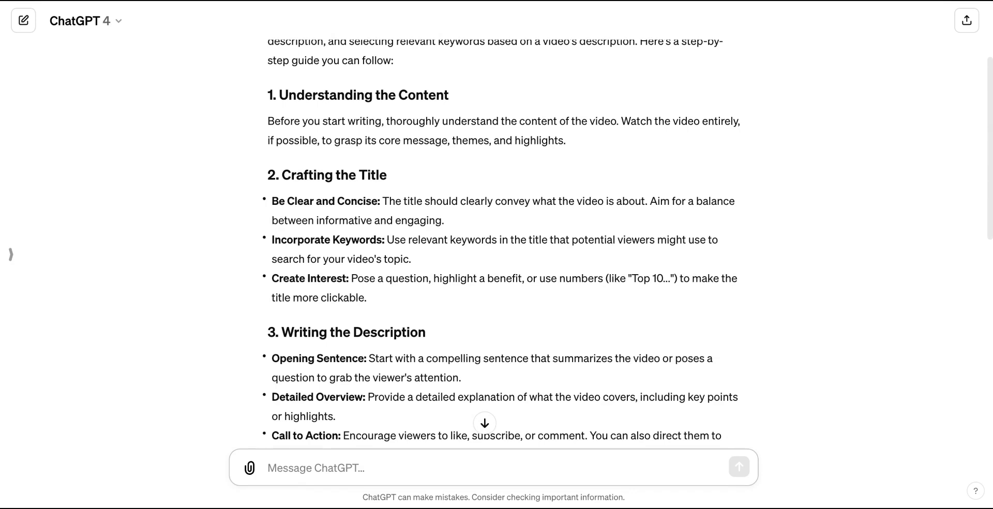
scroll(496, 243, down, 10)
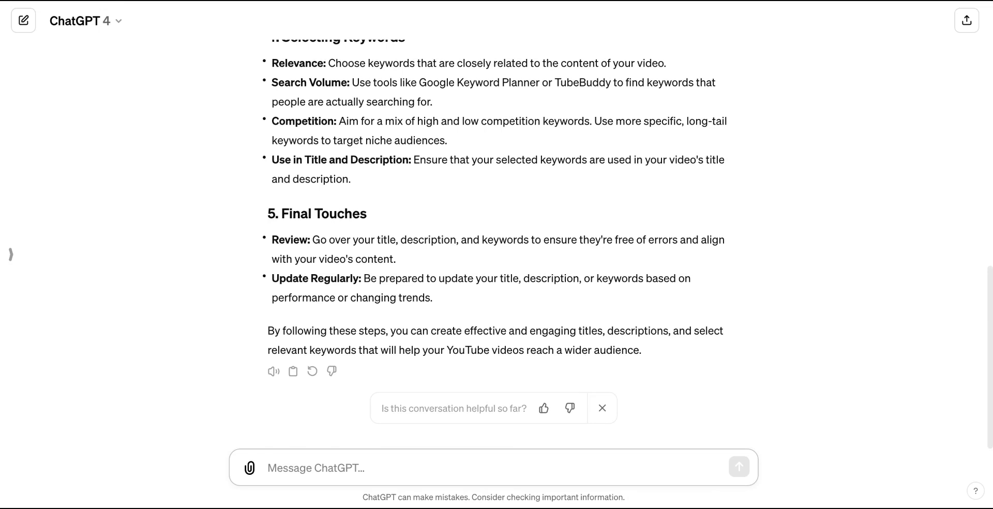
Step: Ask ChatGPT to convert the above sequence into GPT instructions that are clearly understood by ChatGPT 4
text(please)
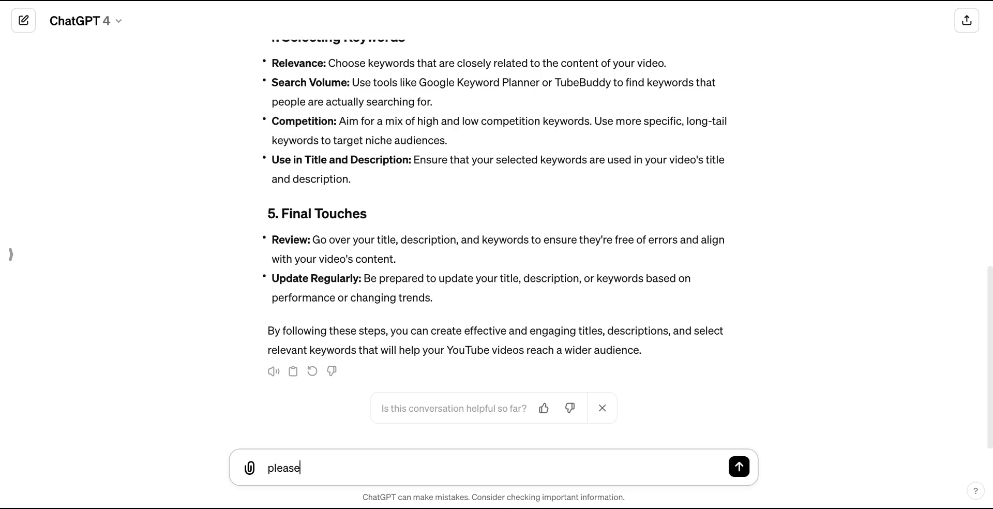
text( convert the above sequence into )
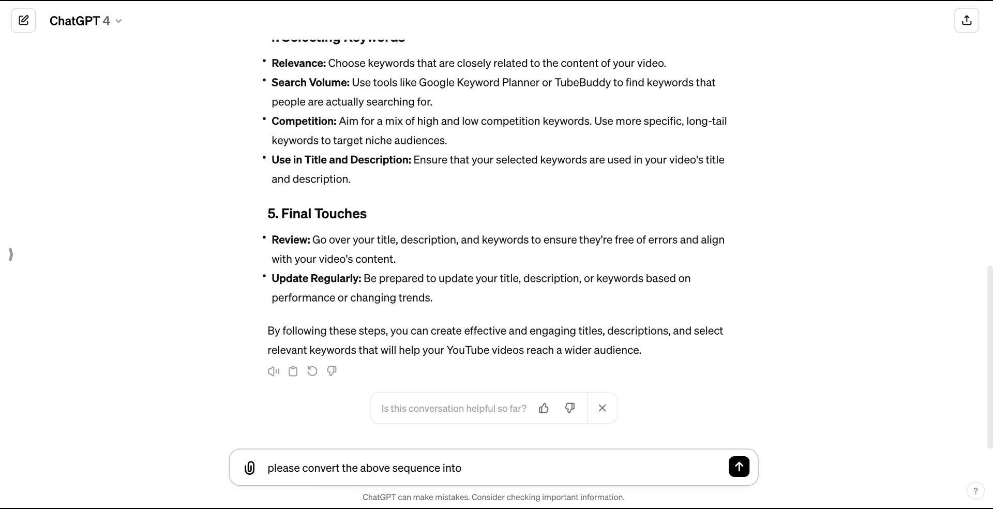
text(a p)
text(GPT instu)
text(rctions)
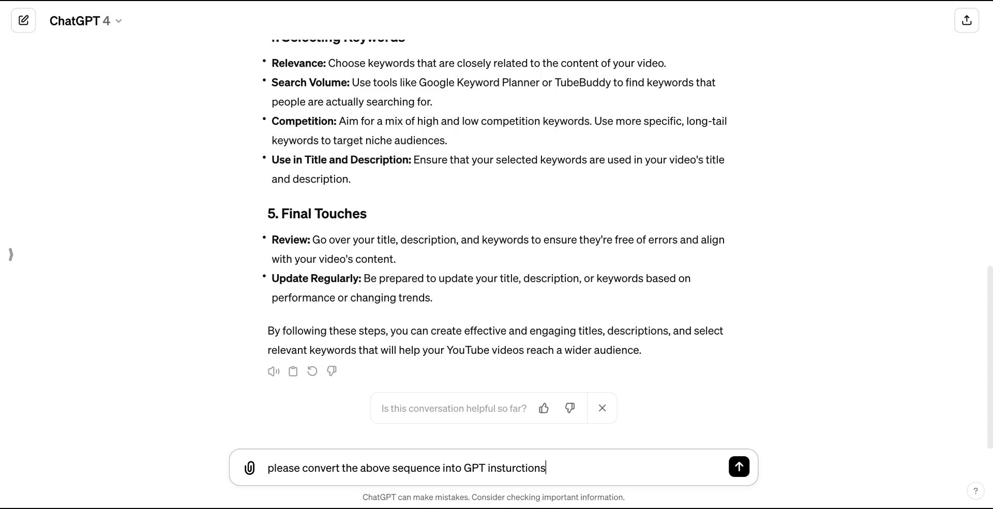
text( so that)
double_click(532, 467)
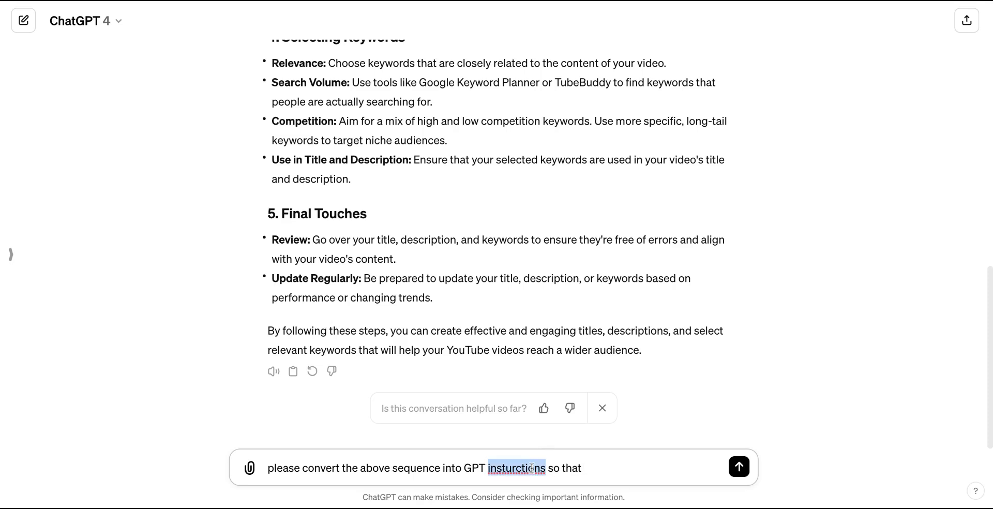
click(591, 485)
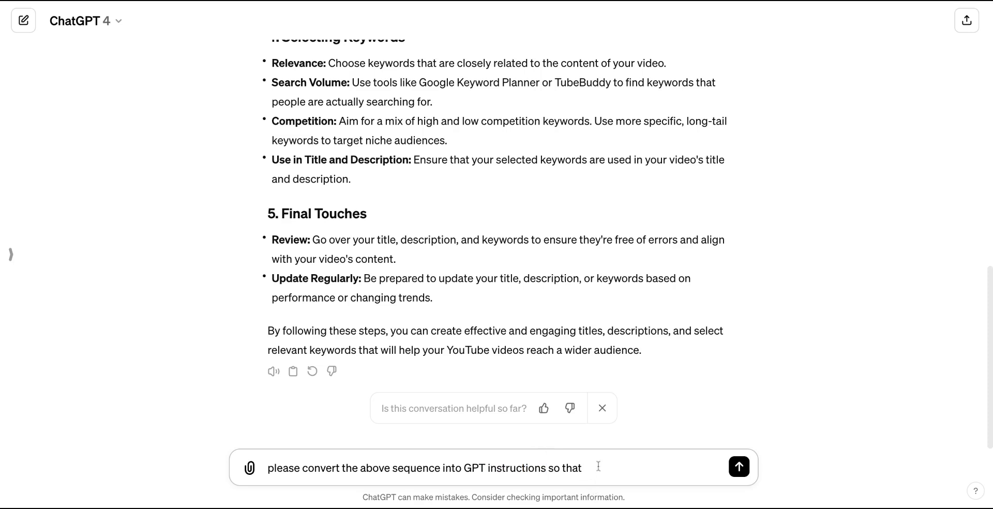
text(it s)
key(BackSpace)
key(BackSpace)
text(s clearly understood by a d)
key(BackSpace)
text(sha)
key(BackSpace)
key(BackSpace)
key(BackSpace)
key(BackSpace)
text(chatpgpt4)
key(Return)
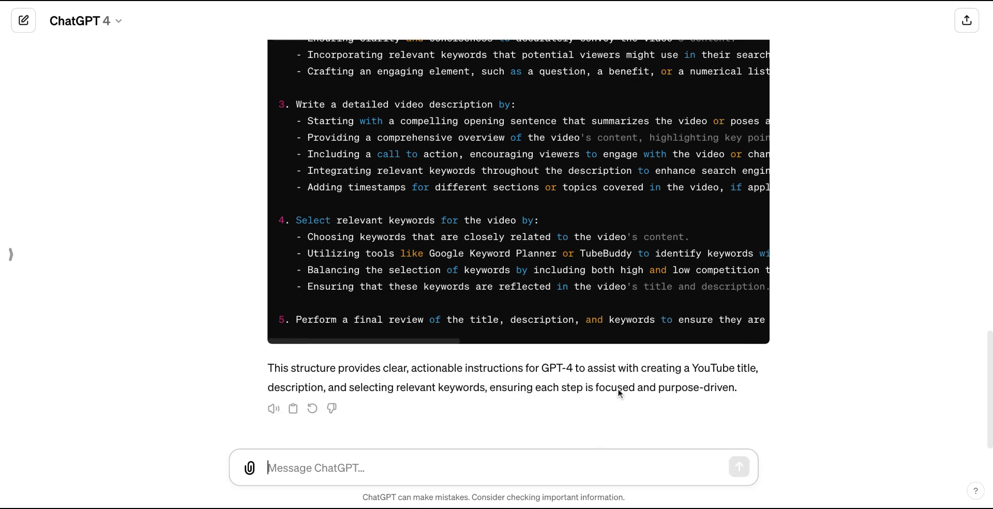
Step: Review the numbered GPT instructions in the reply and copy the whole code block
scroll(617, 388, up, 3)
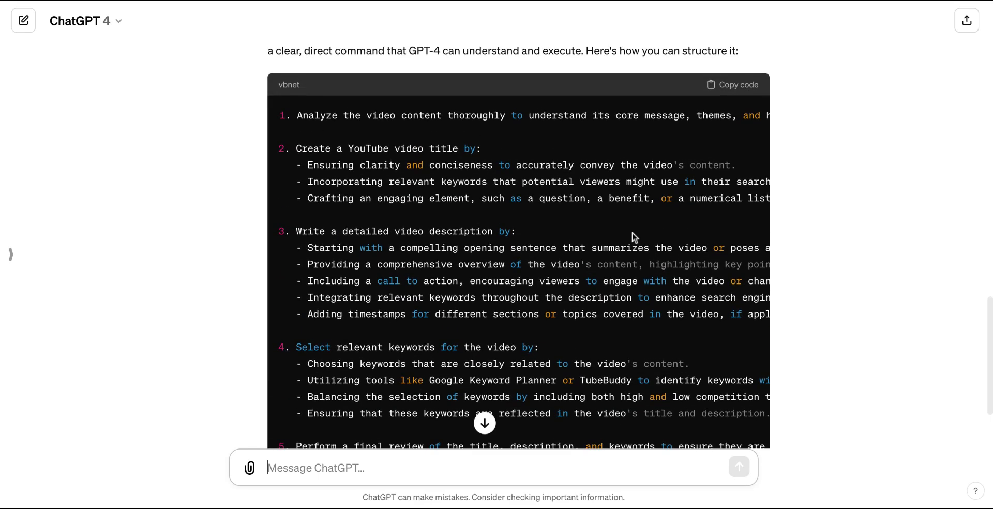
scroll(634, 237, down, 1)
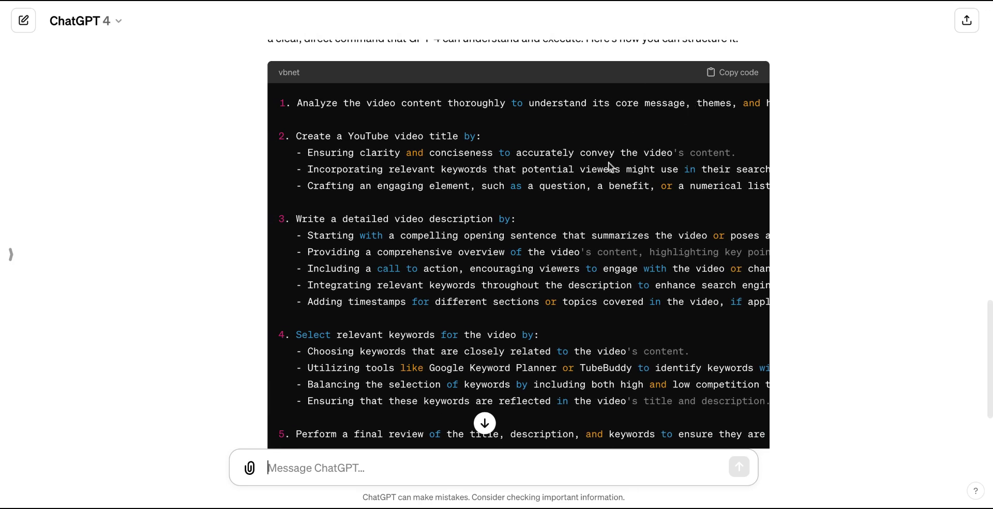
scroll(507, 98, right, 2)
scroll(507, 98, left, 2)
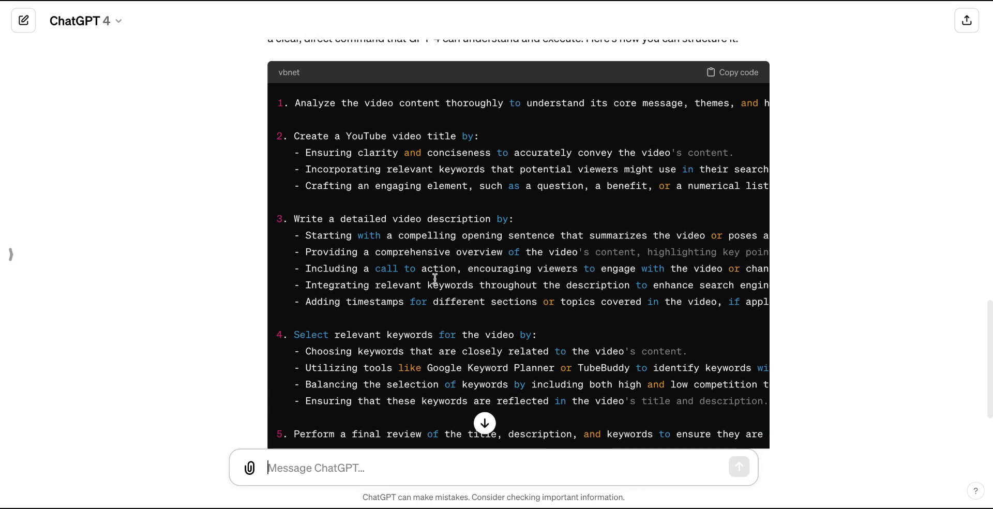
scroll(425, 325, down, 1)
scroll(425, 327, down, 1)
scroll(425, 327, right, 1)
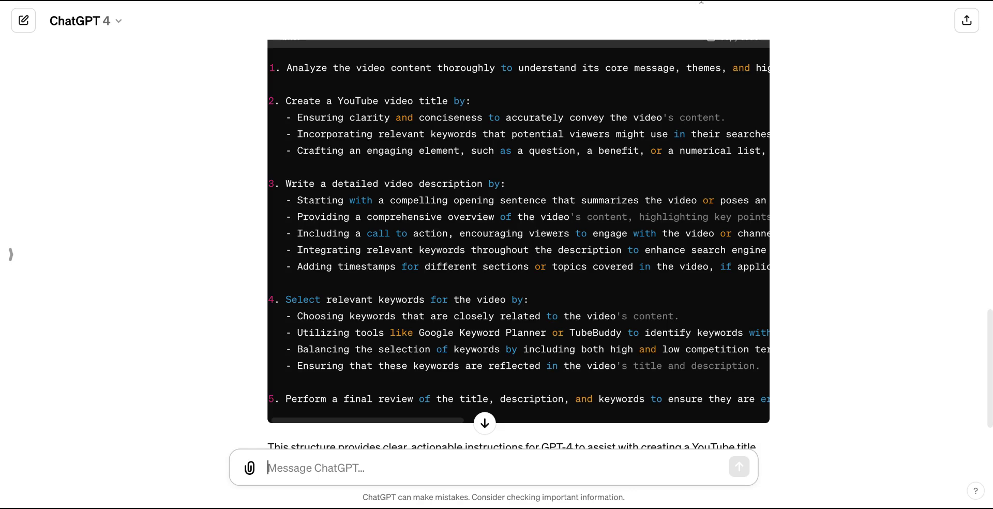
scroll(727, 79, up, 2)
click(729, 110)
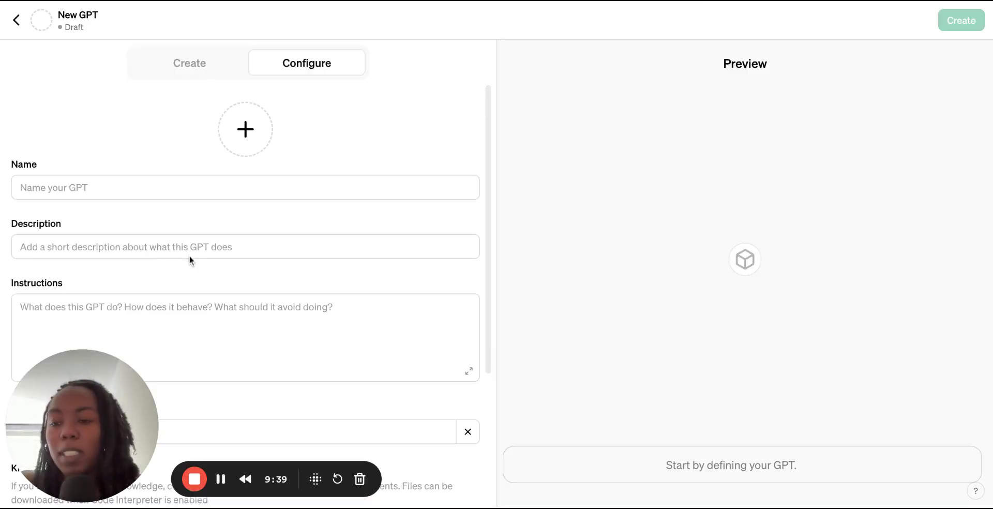
Step: Name the new GPT "Youtube Helper" in its configuration
click(188, 182)
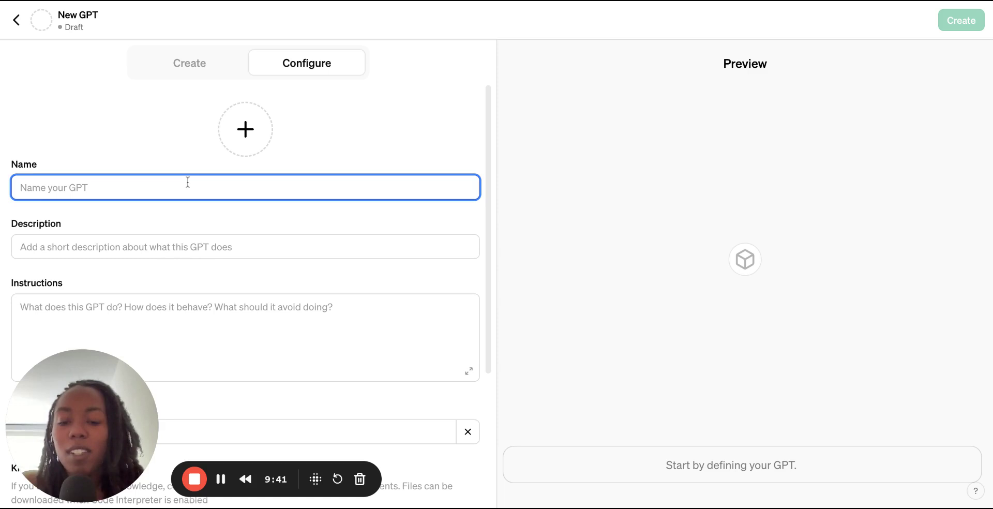
text(Yotu)
key(BackSpace)
key(BackSpace)
text(utube Helo)
key(BackSpace)
text(per)
scroll(190, 176, down, 2)
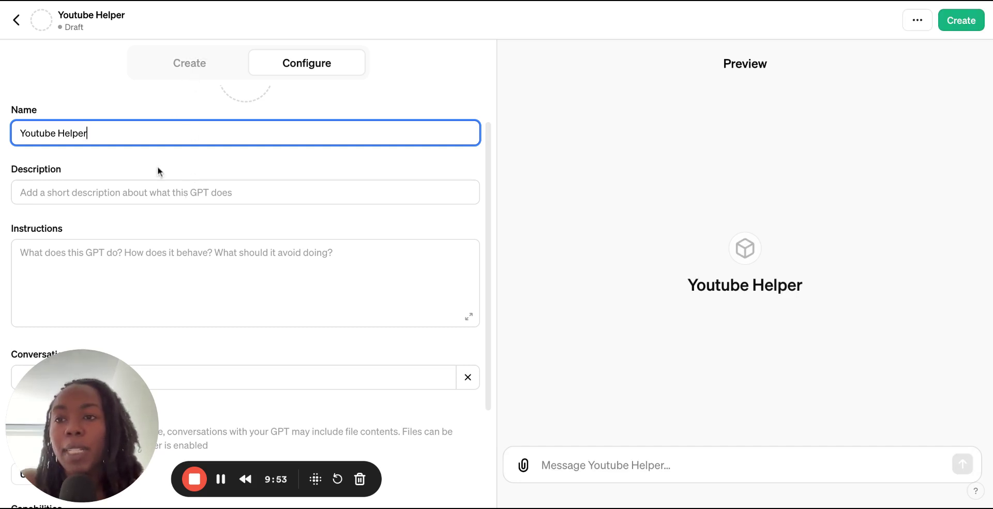
scroll(149, 222, down, 1)
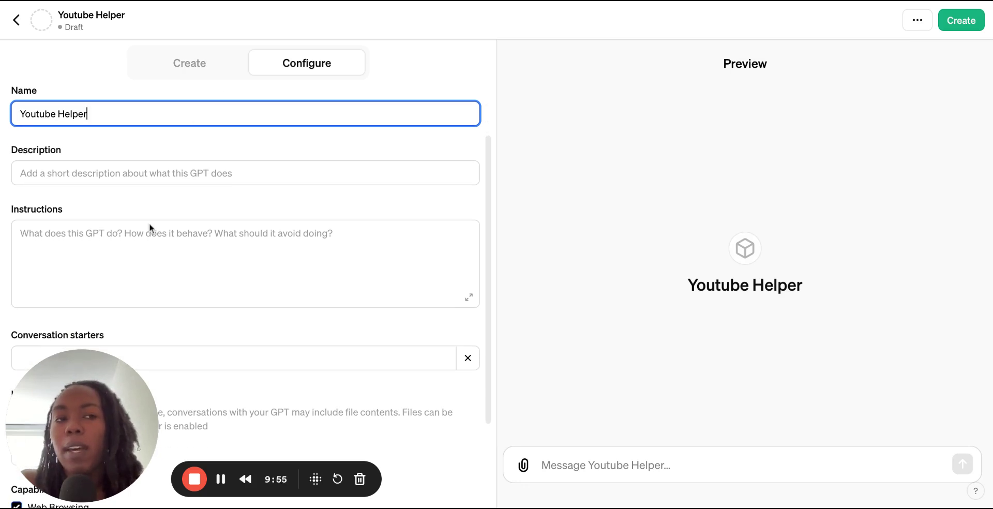
scroll(248, 294, down, 1)
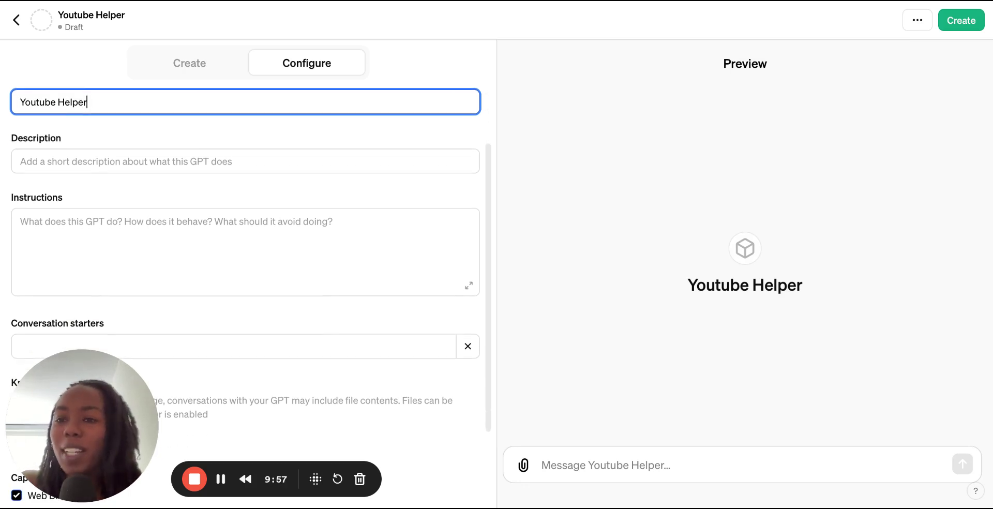
text(r)
key(BackSpace)
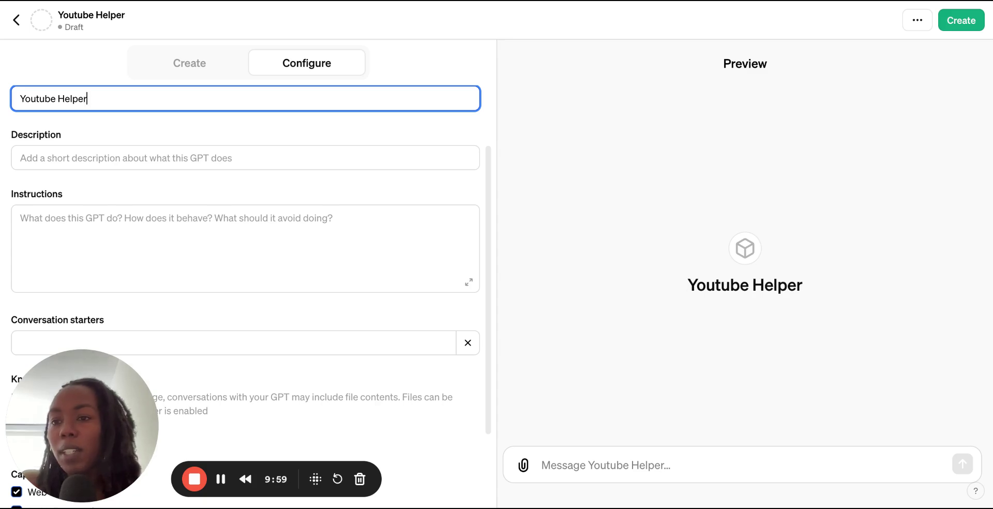
Step: Paste the copied five-part sequence as the GPT's instructions and check its first line about analyzing the video content
click(21, 218)
key(ctrl+v)
scroll(146, 236, up, 10)
scroll(145, 235, up, 1)
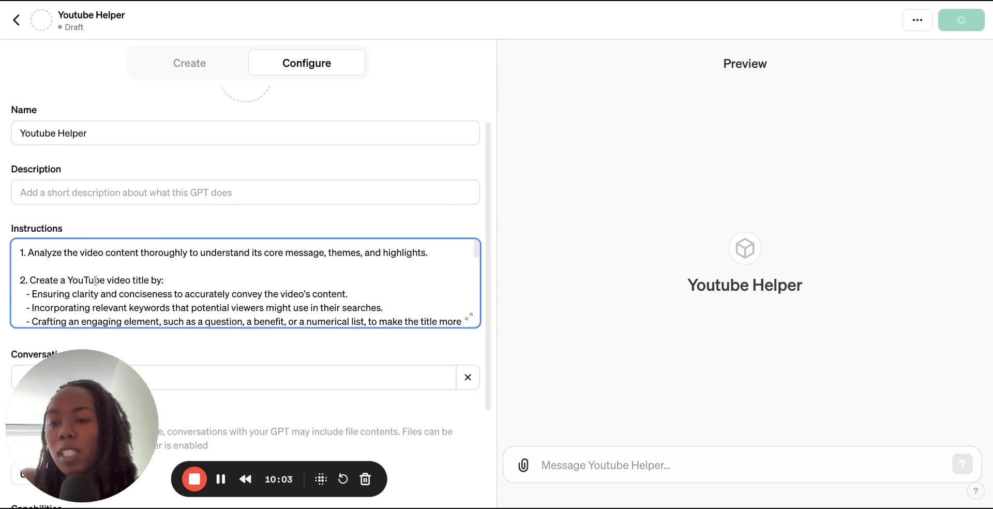
drag(65, 253, 139, 253)
click(140, 256)
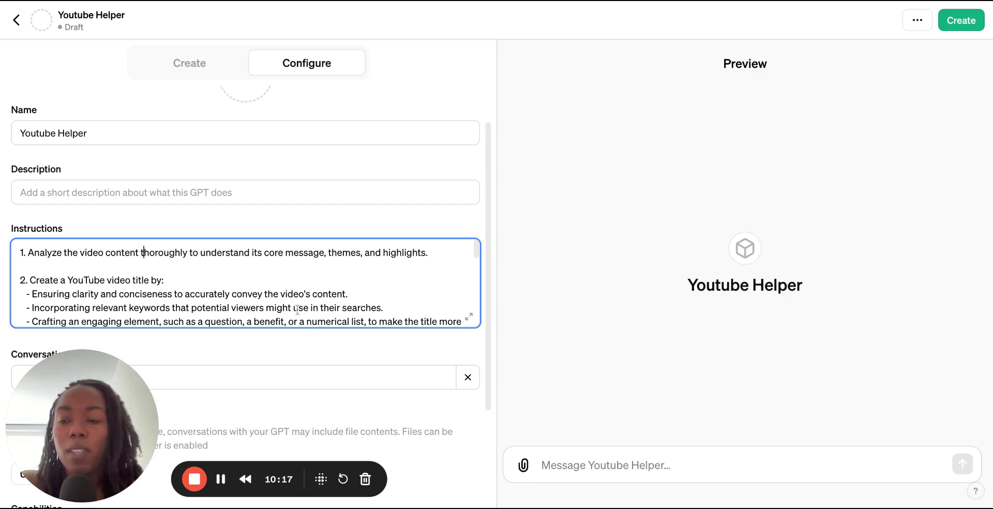
Step: Replace the first instruction with "Ask the user what the core message of their video is, and use this to complete the steps that follow."
scroll(299, 309, down, 1)
scroll(298, 310, up, 1)
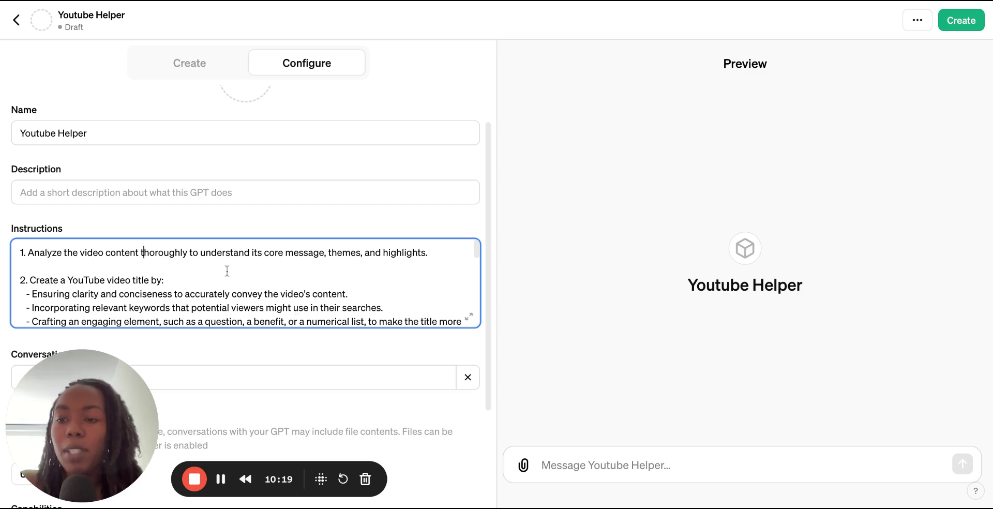
scroll(284, 209, down, 1)
scroll(285, 207, down, 1)
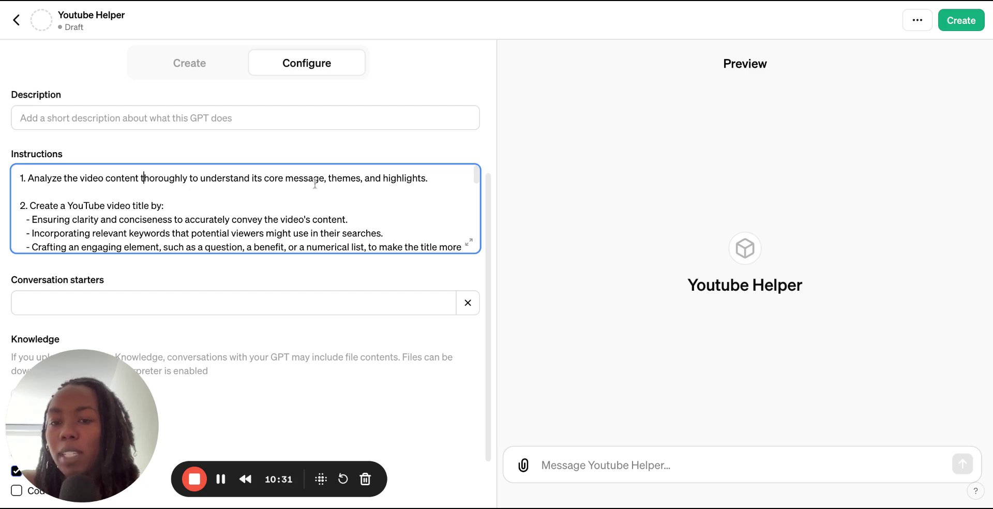
drag(425, 178, 37, 174)
text(s)
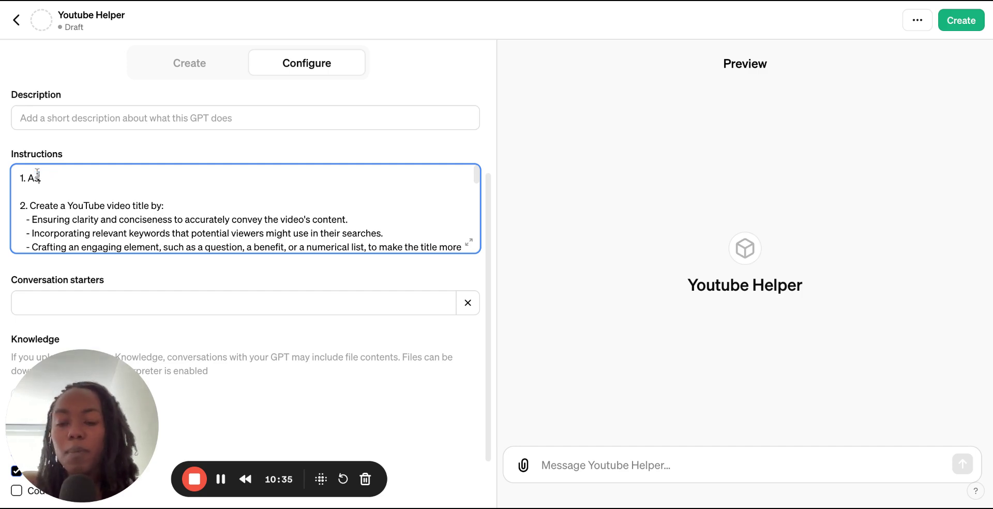
text(k the user what the core message of their w)
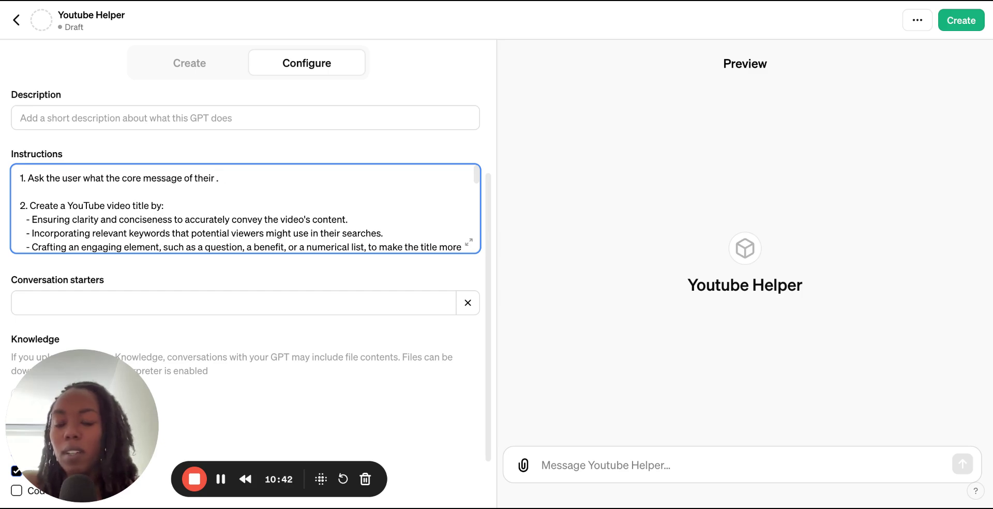
text(video is,)
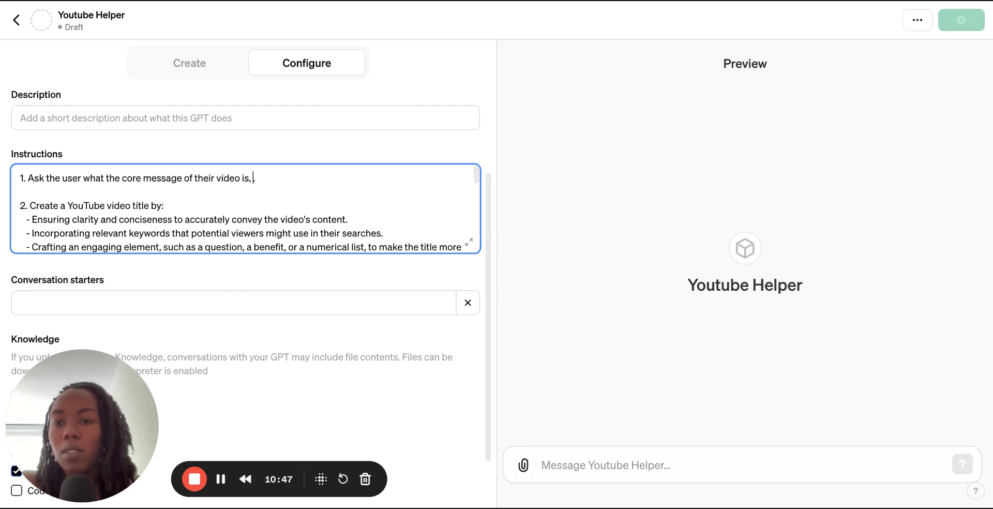
text( and use this c)
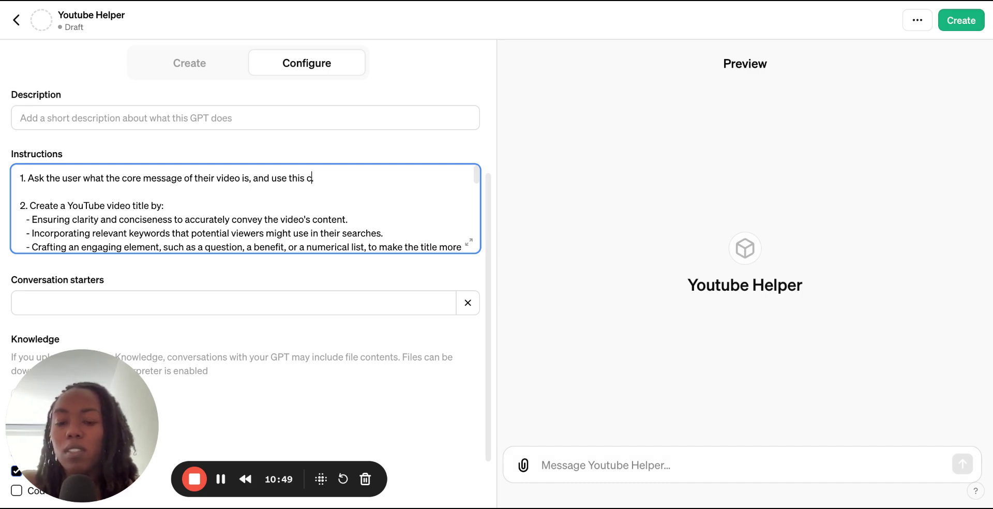
key(BackSpace)
text(to complete t)
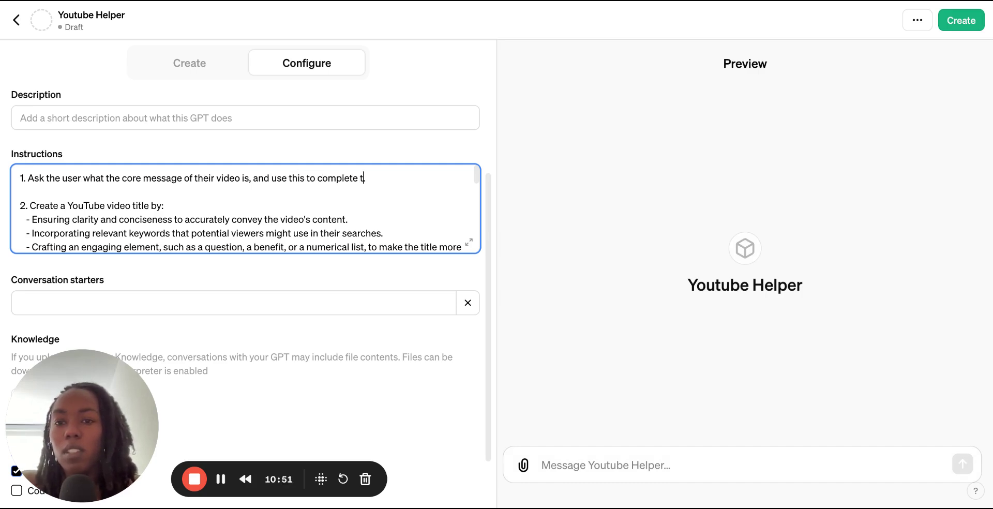
text(o fo)
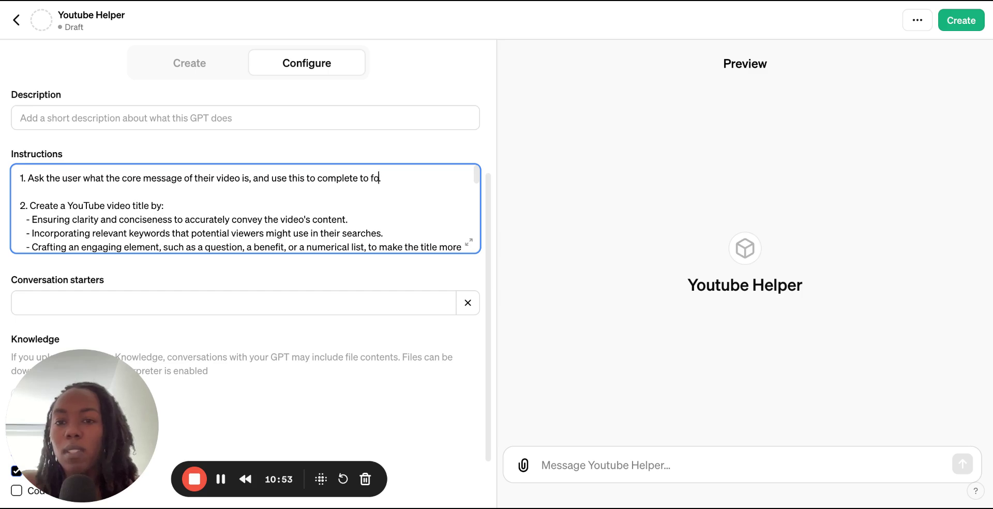
text(llowing)
key(BackSpace)
key(BackSpace)
key(BackSpace)
key(BackSpace)
key(BackSpace)
text(he steps that follow)
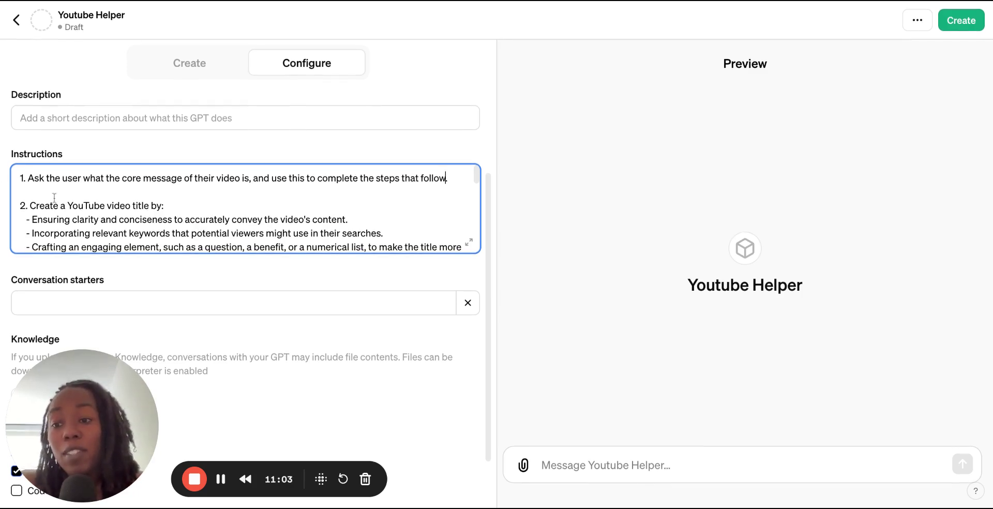
Step: Review the remaining instructions on the video title, description, keywords and final review through to the end of the text
scroll(76, 223, down, 1)
scroll(76, 224, up, 1)
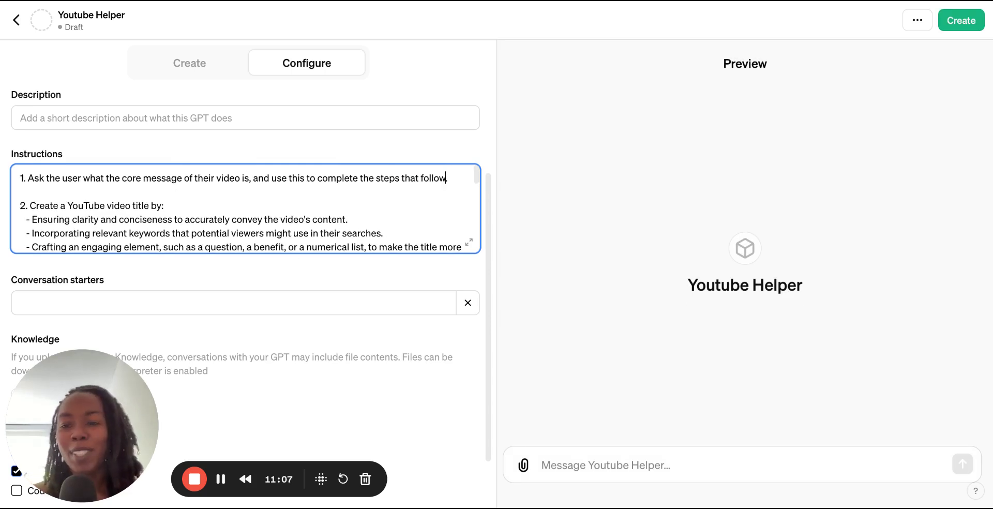
scroll(246, 258, up, 1)
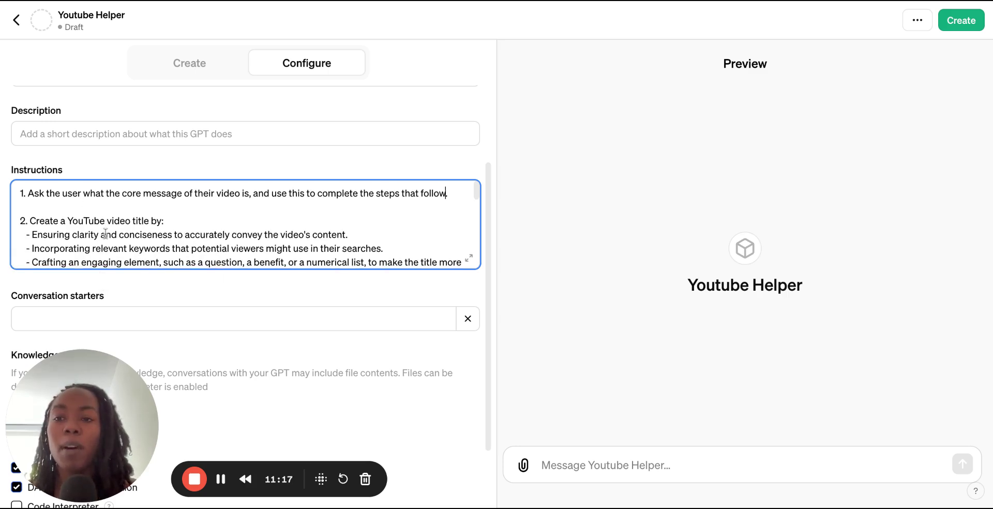
scroll(105, 234, down, 2)
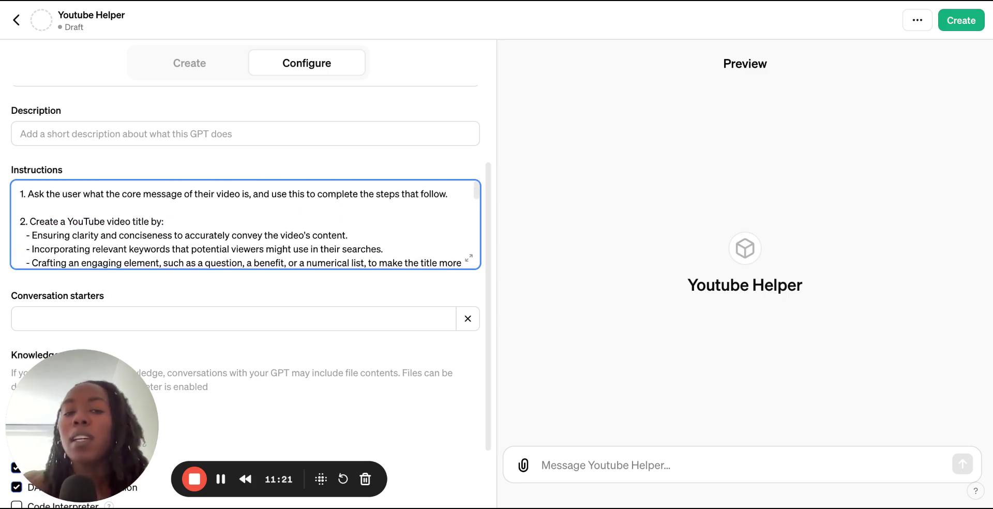
scroll(245, 224, down, 1)
scroll(245, 223, up, 1)
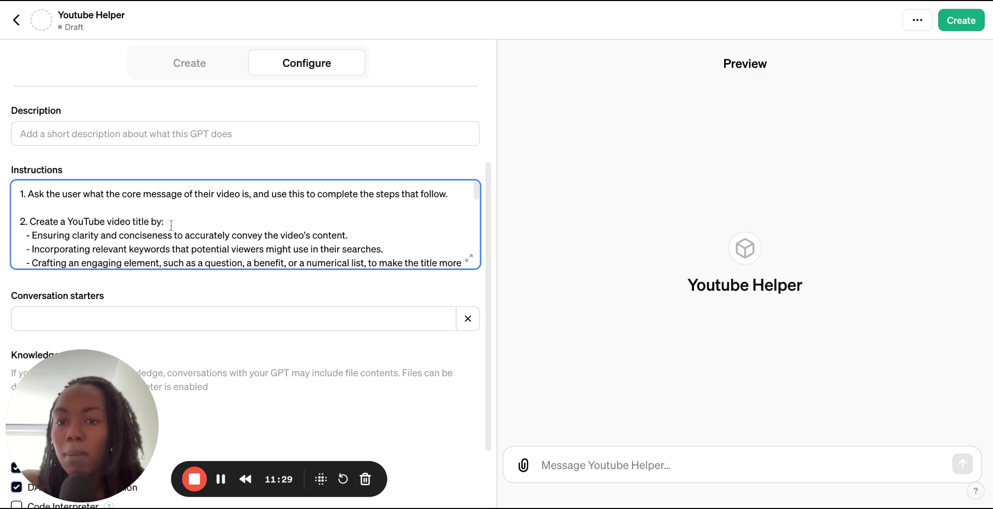
scroll(219, 222, down, 3)
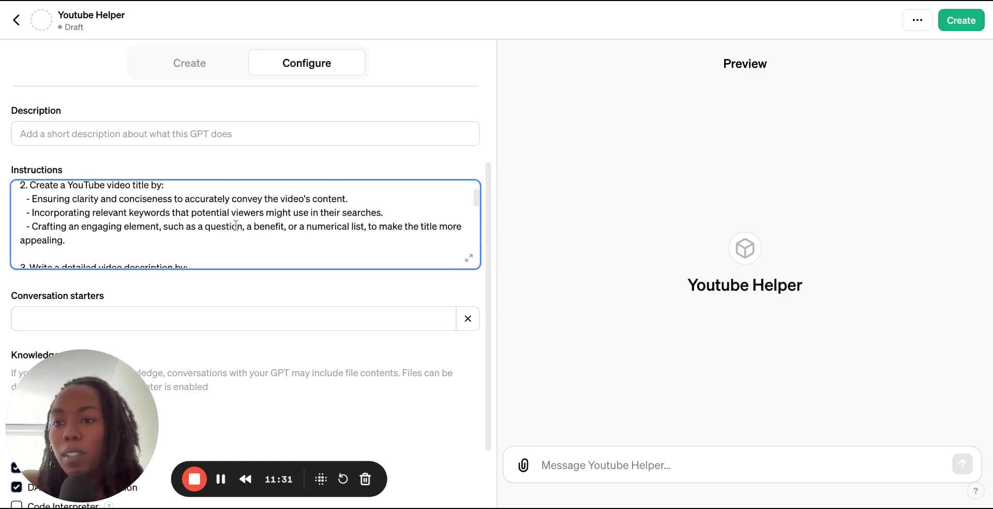
scroll(236, 226, up, 1)
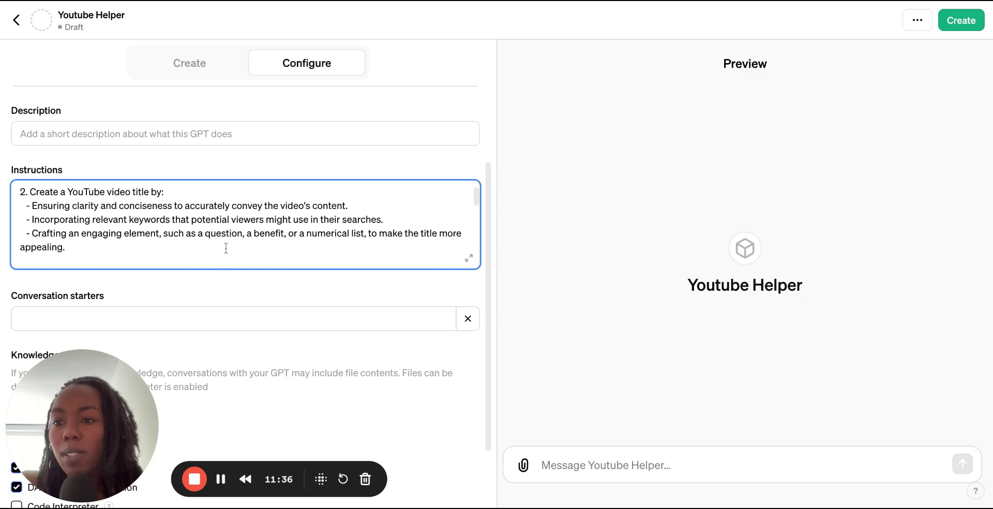
scroll(223, 254, down, 1)
scroll(223, 254, down, 1)
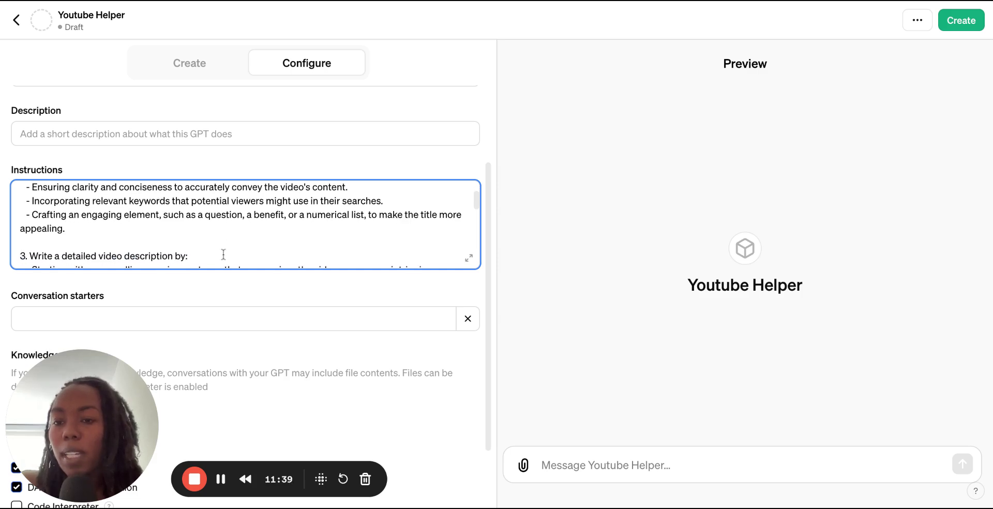
scroll(245, 223, down, 1)
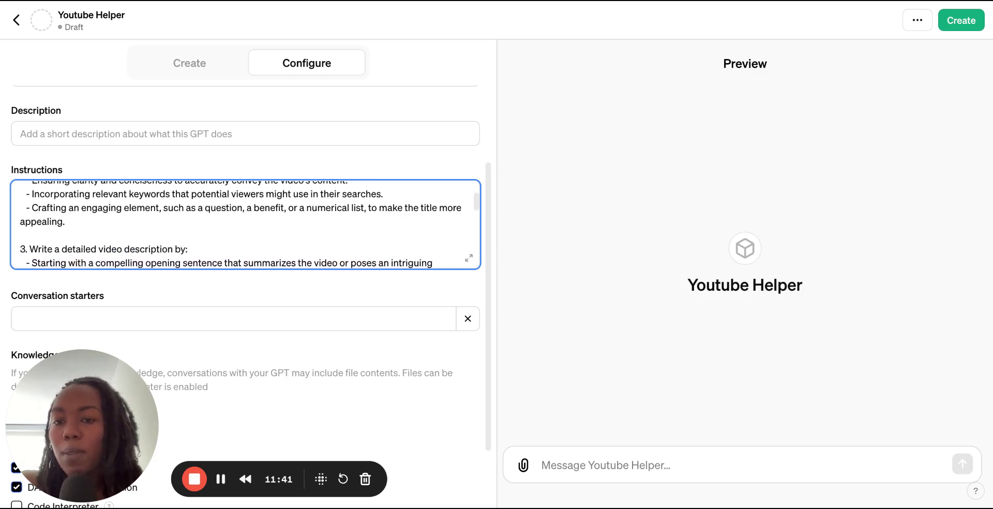
scroll(245, 224, down, 3)
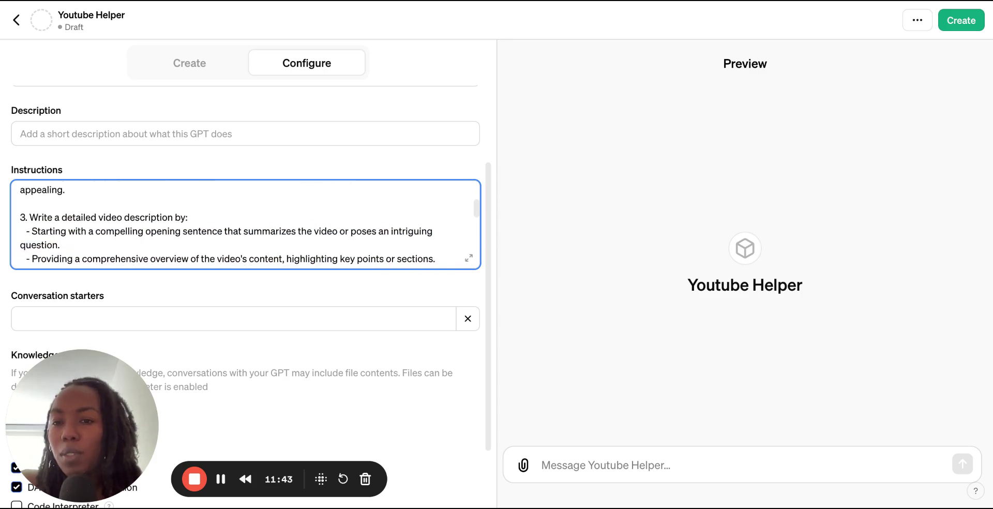
scroll(245, 224, down, 4)
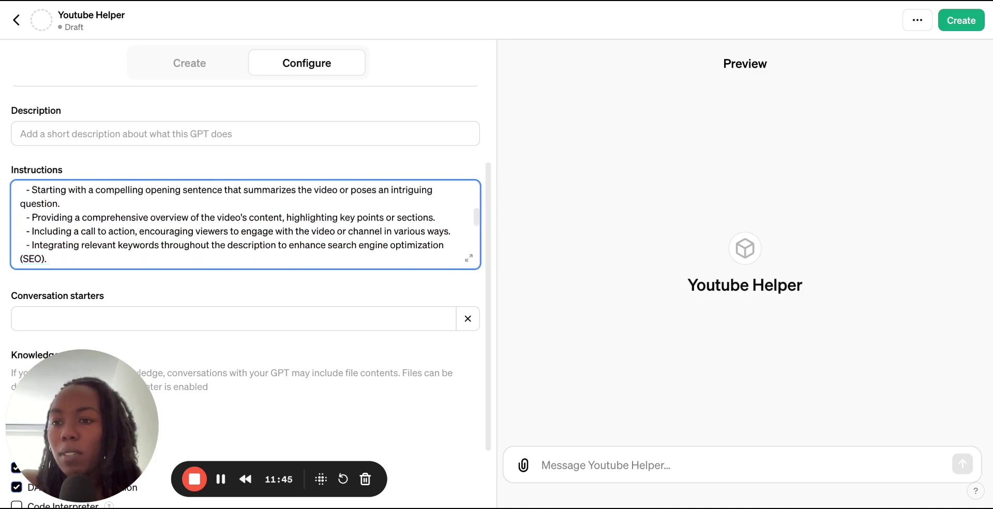
scroll(245, 224, down, 15)
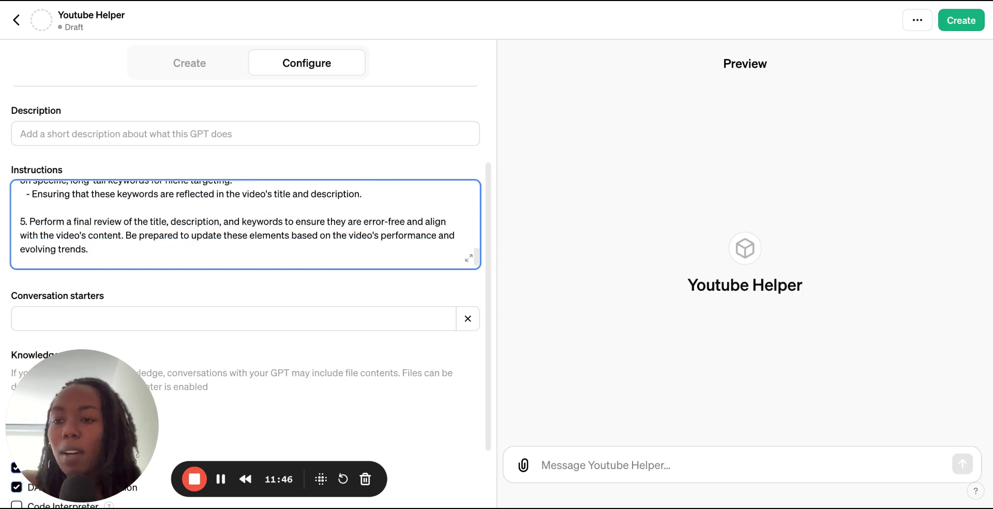
Step: Add the conversation starter "Tell me about your video."
scroll(224, 312, down, 3)
click(202, 242)
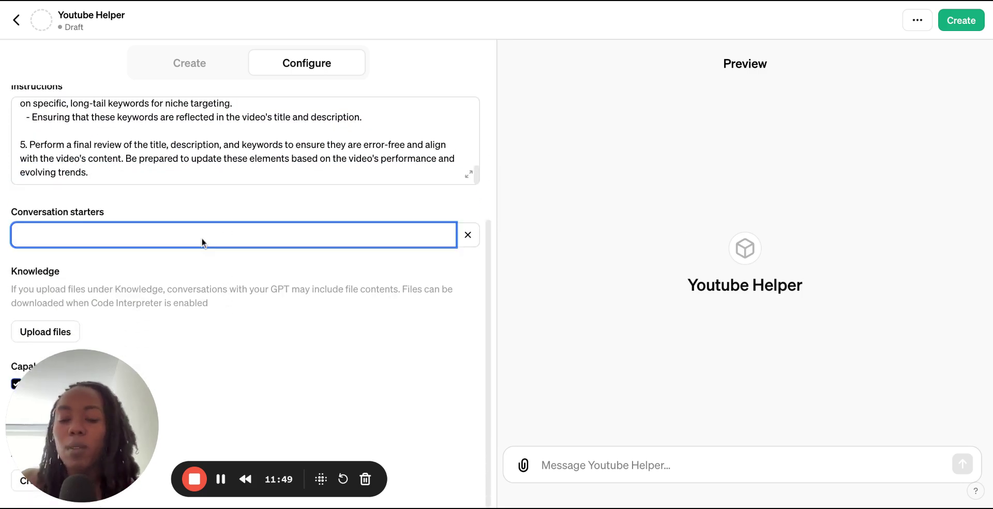
text(T)
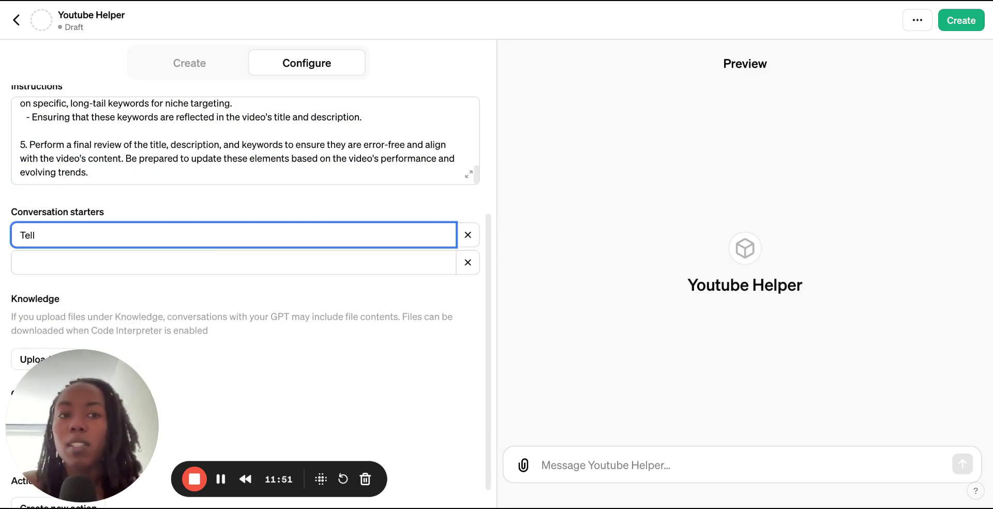
text(ell)
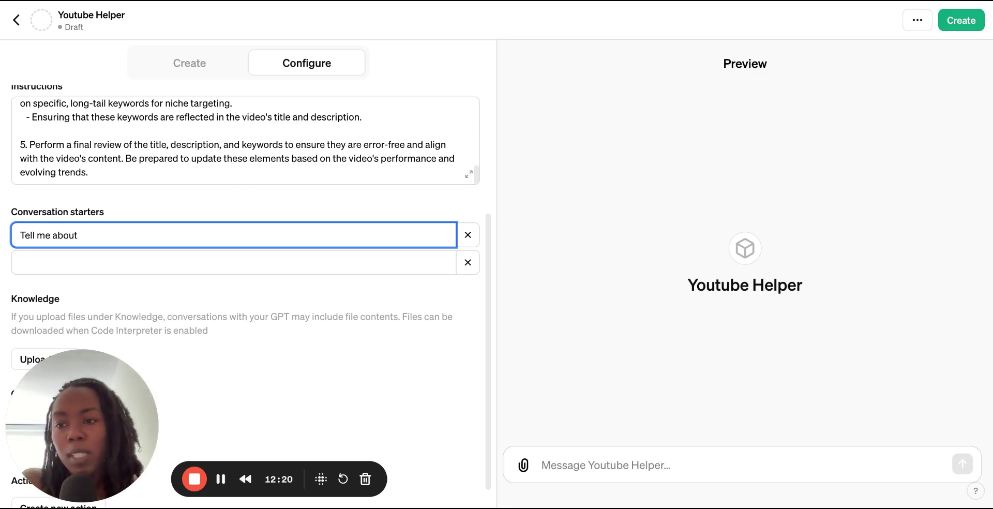
text(you)
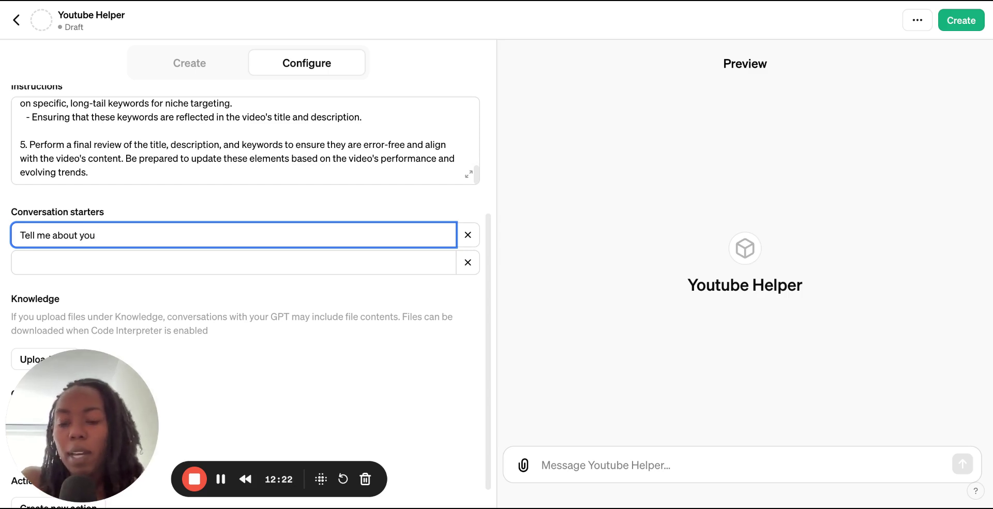
text(r video.)
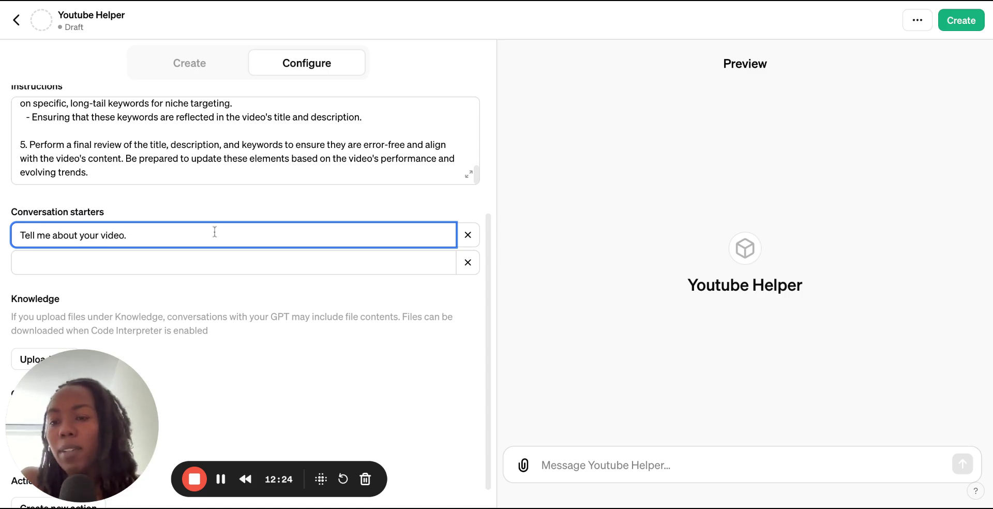
Step: Examine the GPT's Knowledge file upload section and its Web Browsing, DALL·E Image Generation and Code Interpreter capabilities
scroll(234, 224, down, 1)
scroll(233, 223, down, 1)
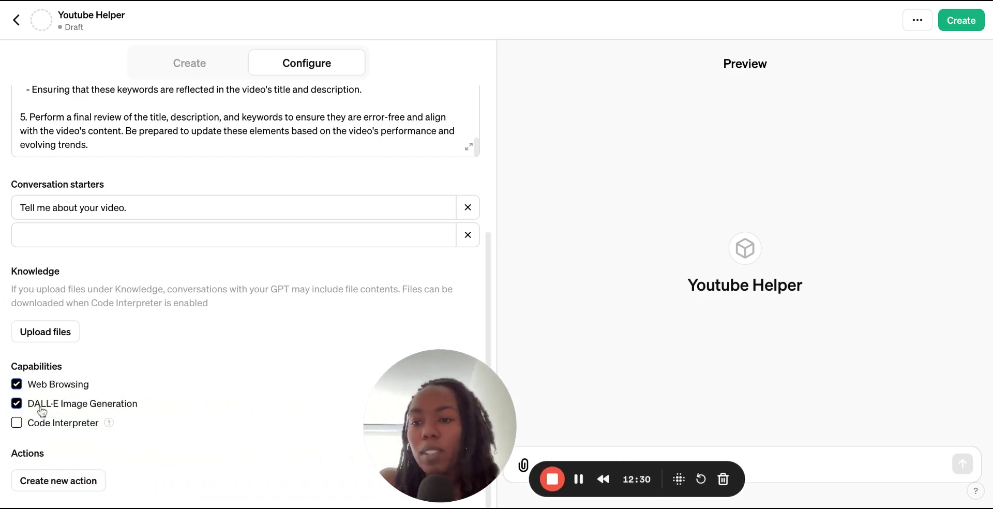
drag(49, 271, 14, 275)
double_click(15, 275)
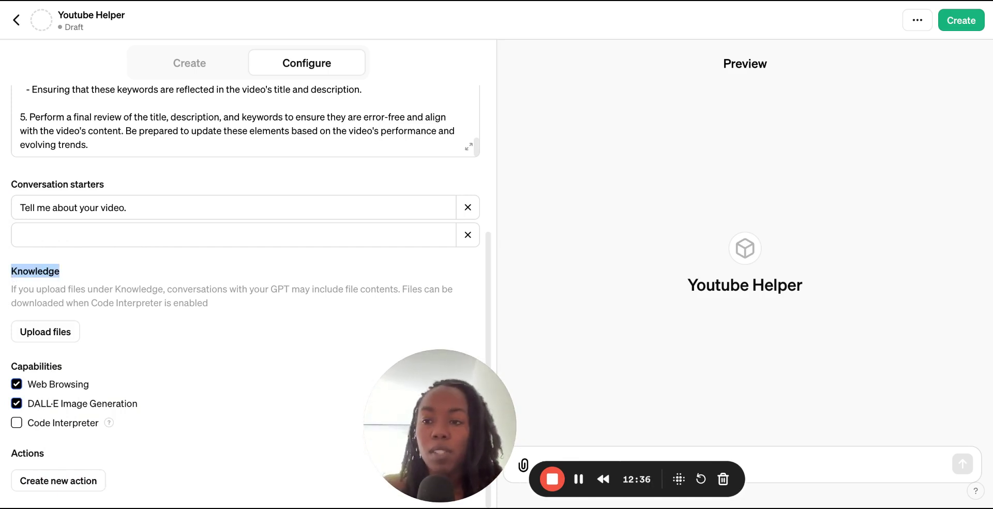
click(55, 291)
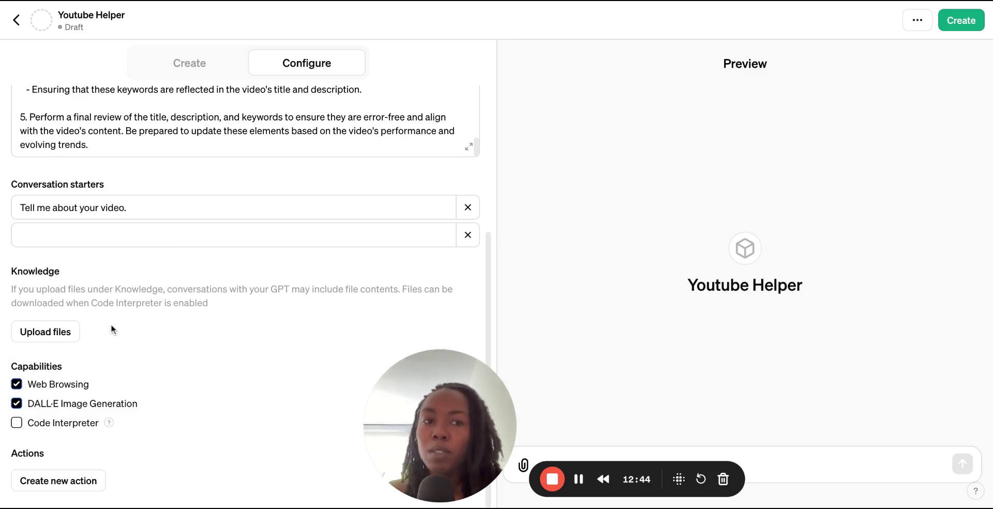
scroll(161, 133, up, 2)
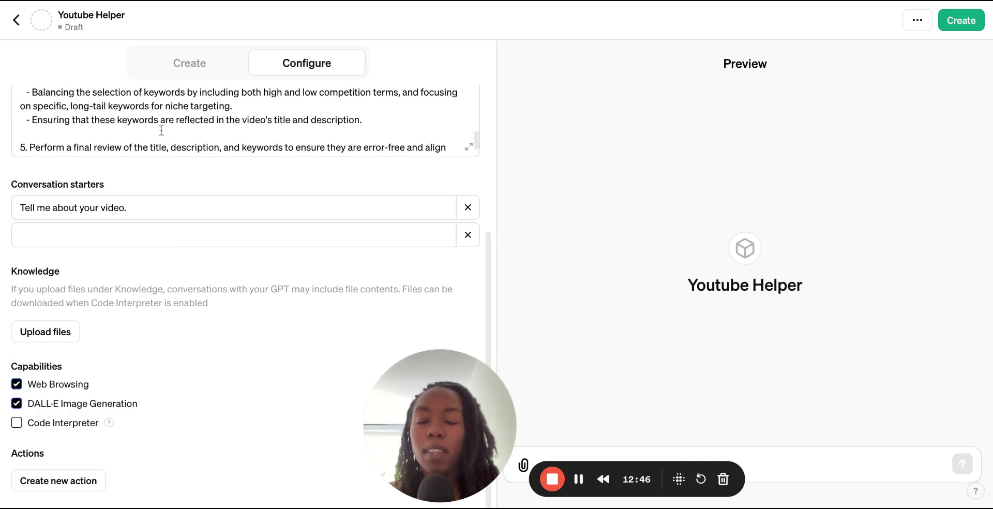
scroll(161, 133, down, 2)
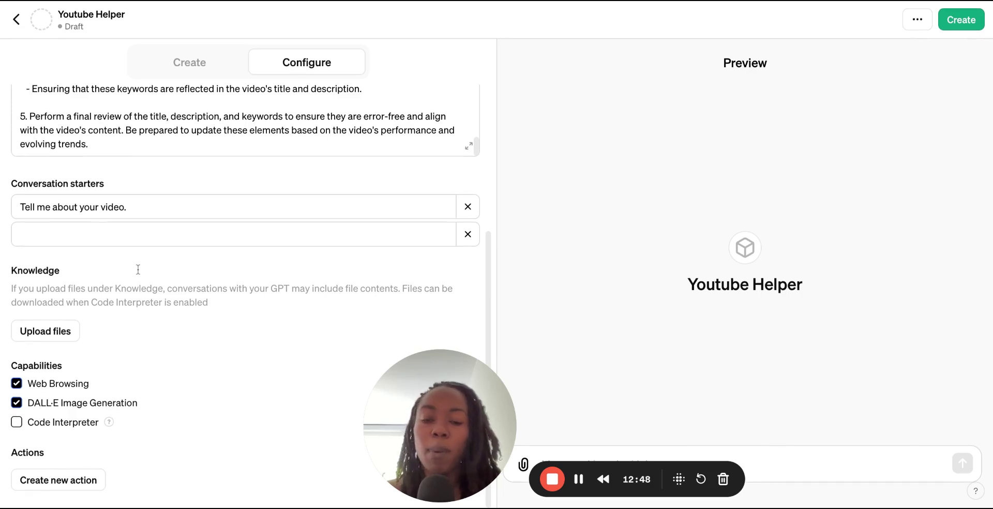
scroll(136, 343, up, 1)
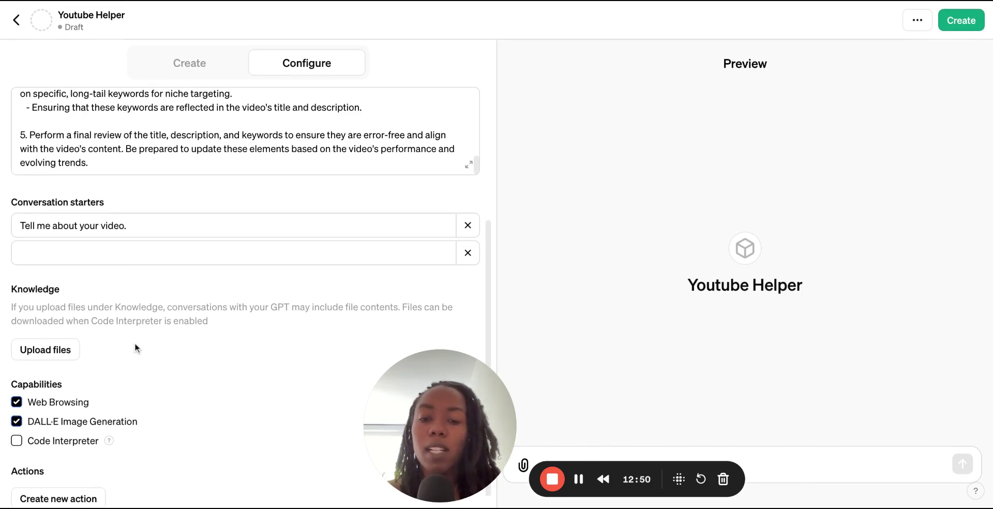
scroll(134, 343, up, 2)
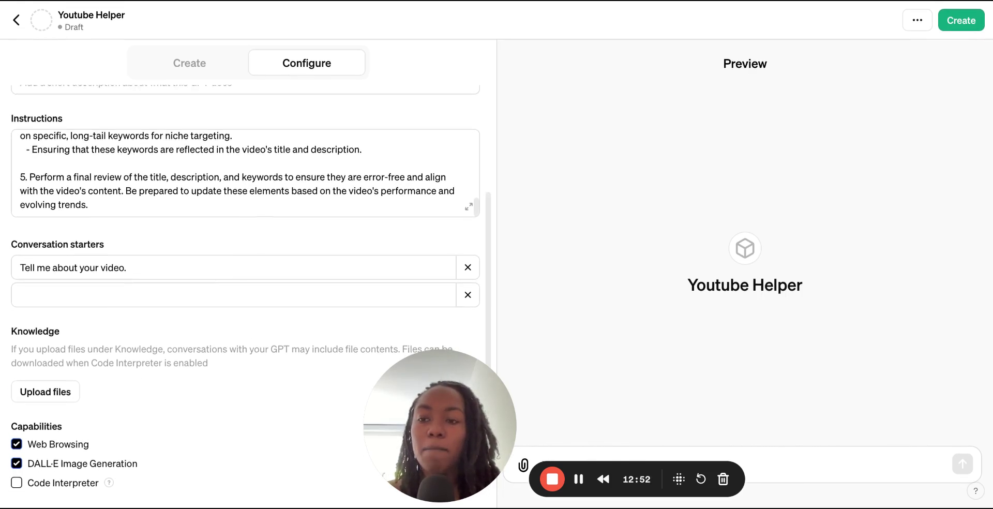
scroll(134, 342, down, 2)
scroll(245, 295, down, 1)
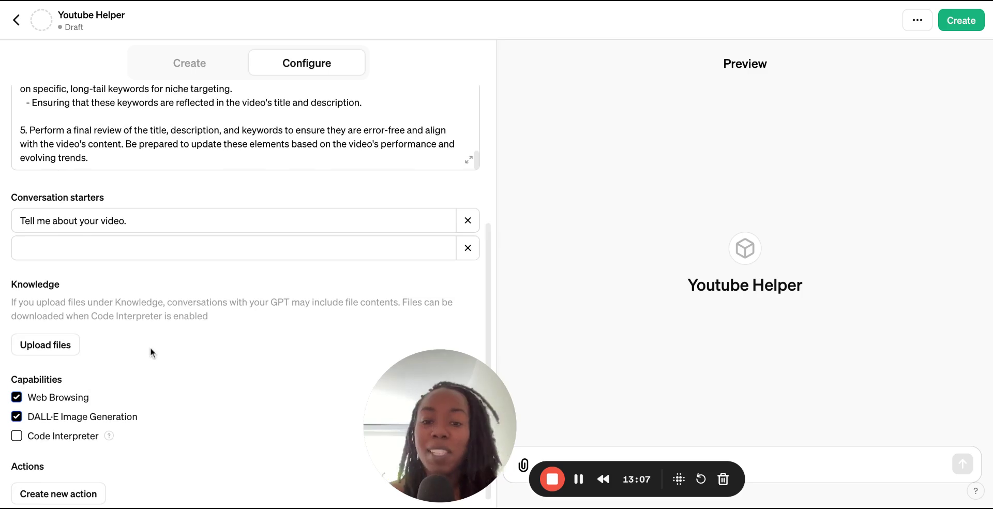
scroll(152, 352, down, 1)
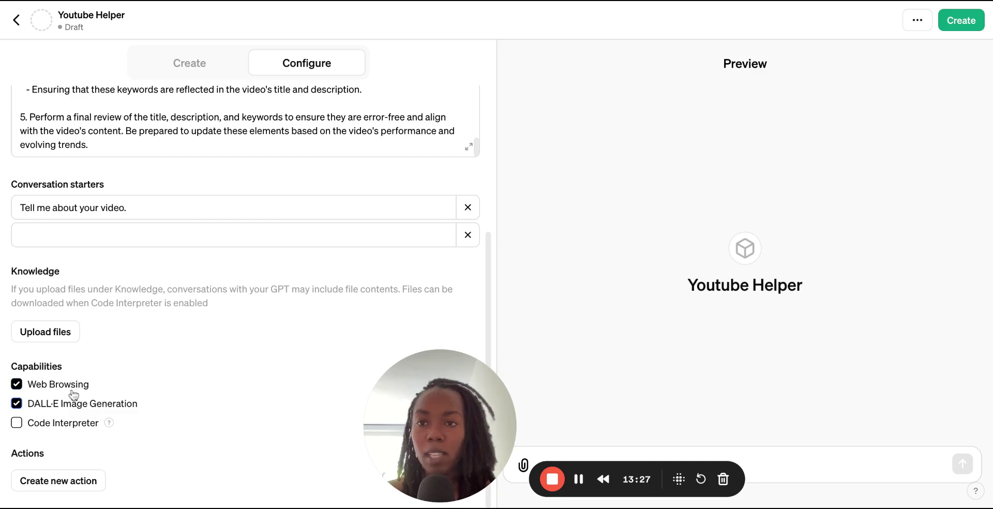
drag(452, 411, 168, 403)
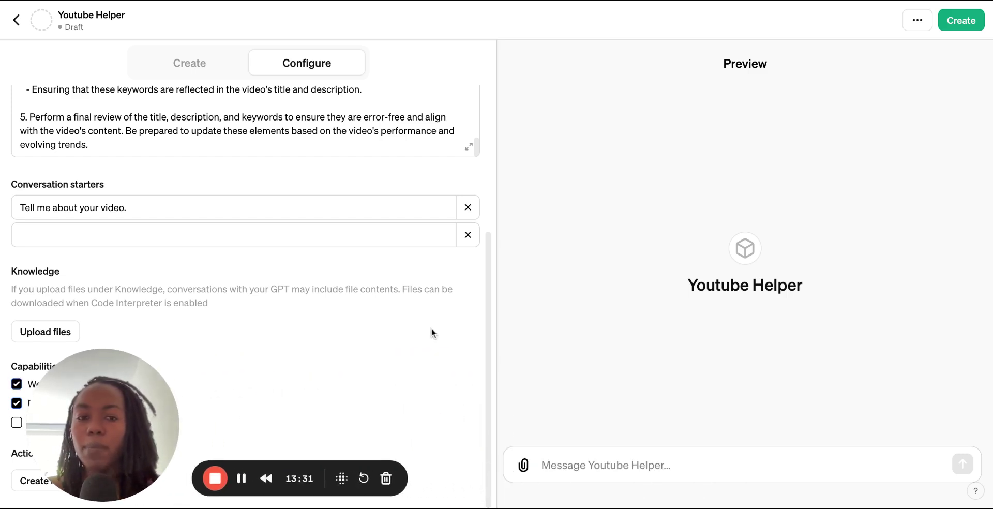
Step: In the earlier ChatGPT conversation, send the request "write a brief description for this bot"
scroll(404, 312, up, 4)
scroll(404, 312, down, 2)
scroll(405, 316, up, 3)
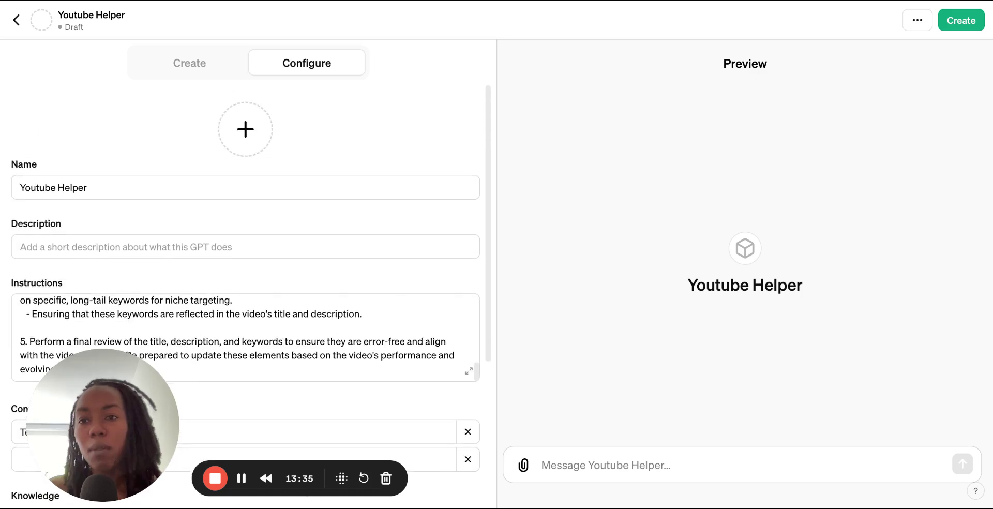
scroll(388, 279, down, 1)
click(655, 468)
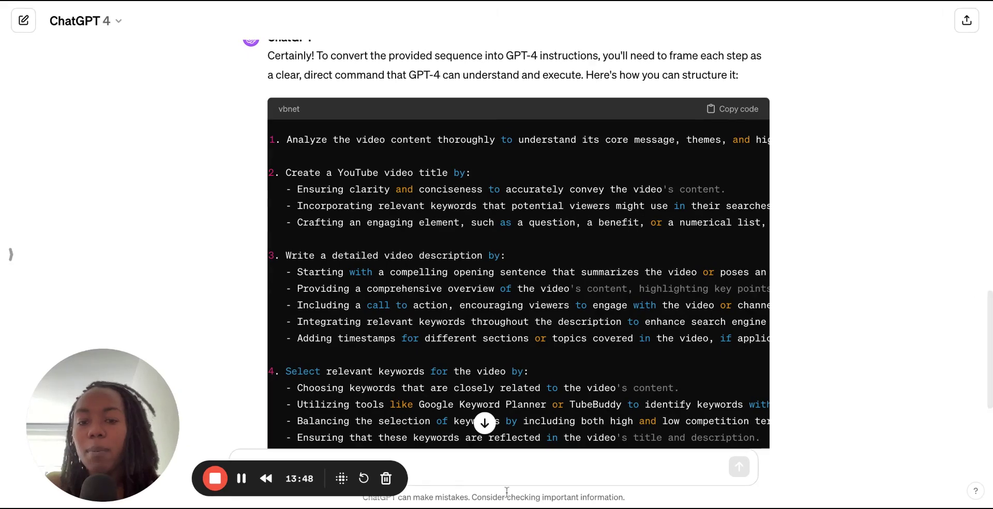
click(504, 470)
key(ctrl+v)
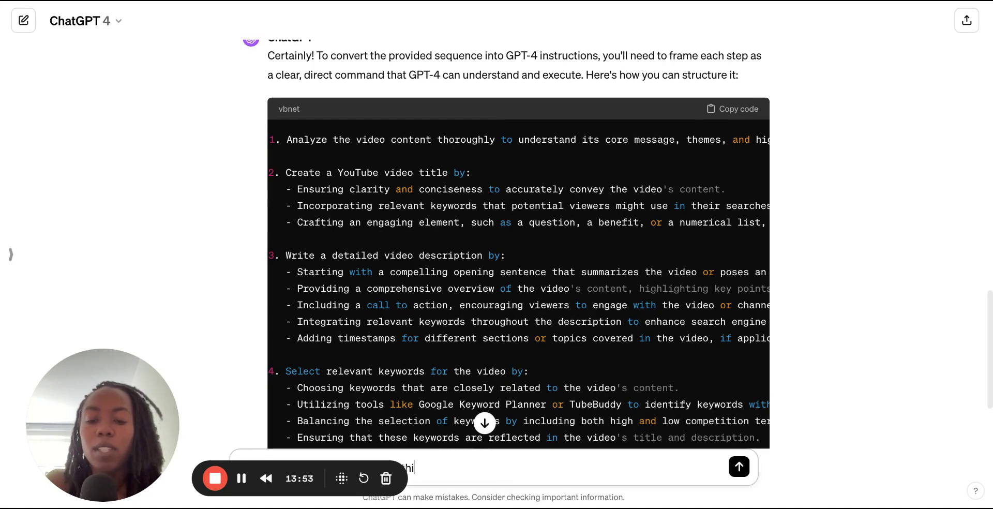
key(Return)
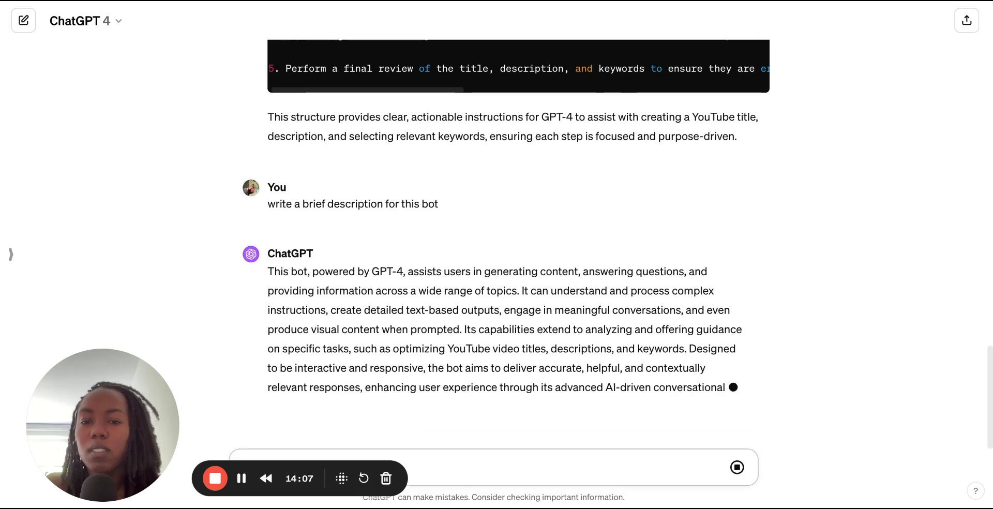
Step: Edit the description request to read "write a brief description for this bot created above" and resubmit it
click(274, 205)
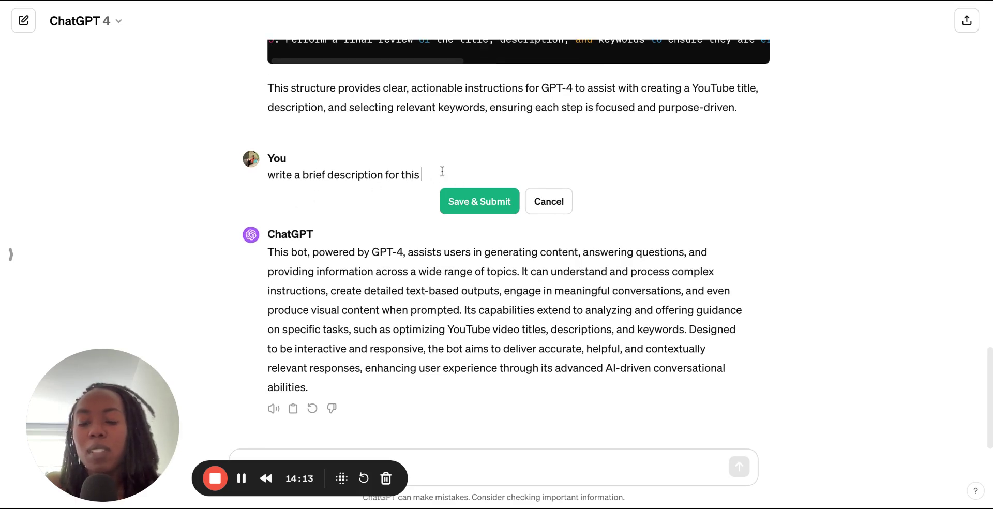
text(created above)
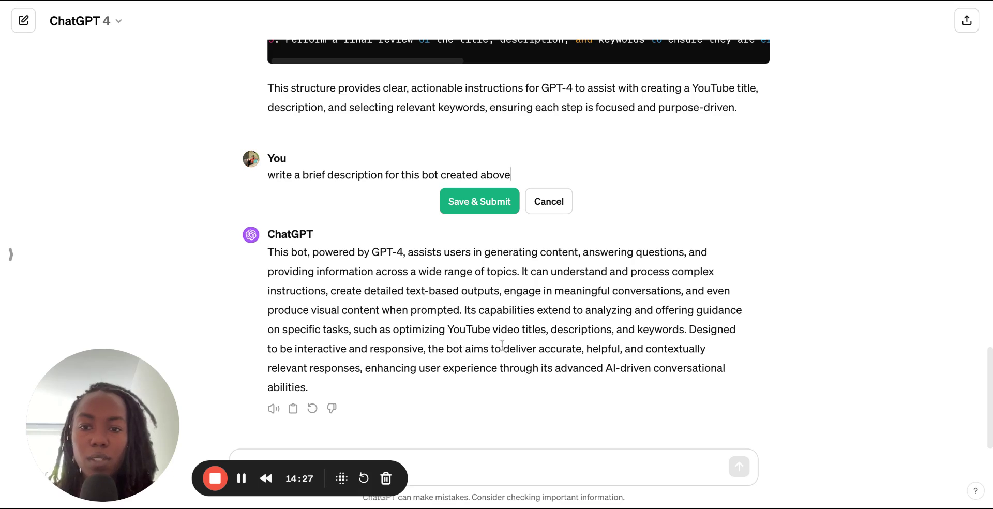
click(455, 204)
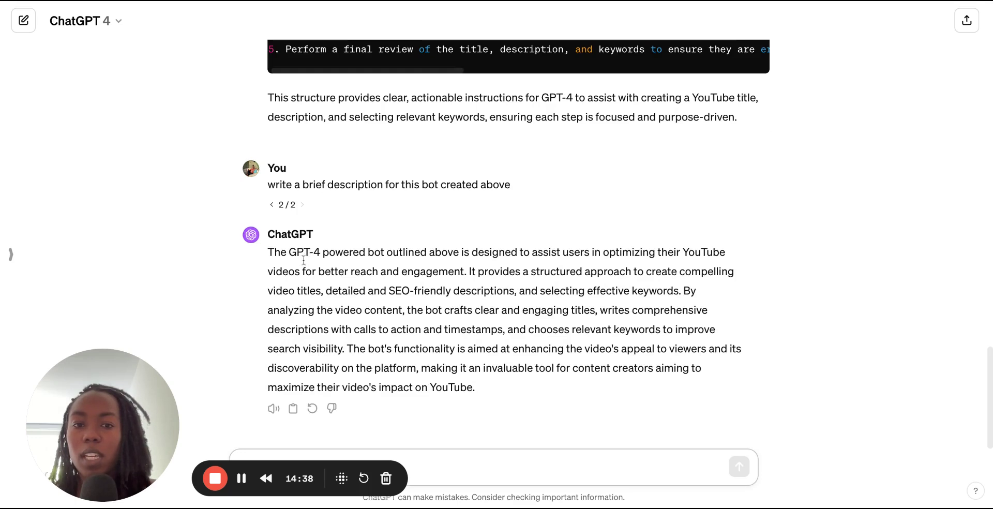
Step: Copy the first two sentences of ChatGPT's reply into the Description of the Youtube Helper GPT
drag(269, 252, 681, 290)
key(ctrl+c)
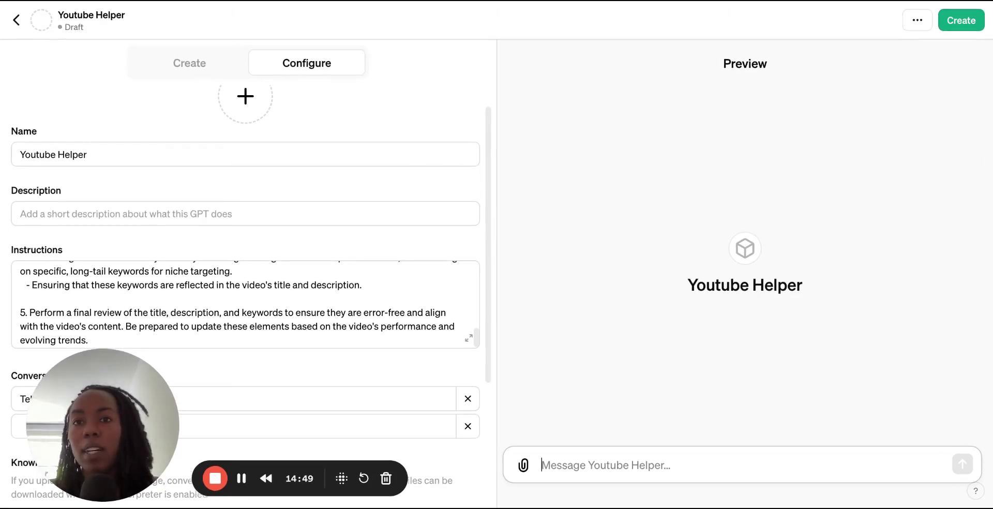
click(186, 213)
key(ctrl+v)
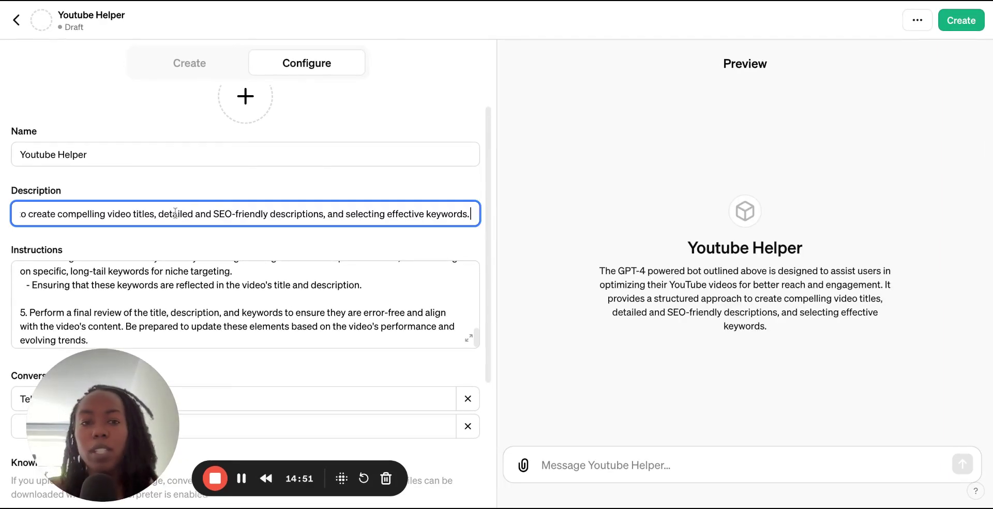
Step: Begin a preview test message with "my video is about teaching entrepreneurs how they can create chatgpt bots to help them"
click(540, 477)
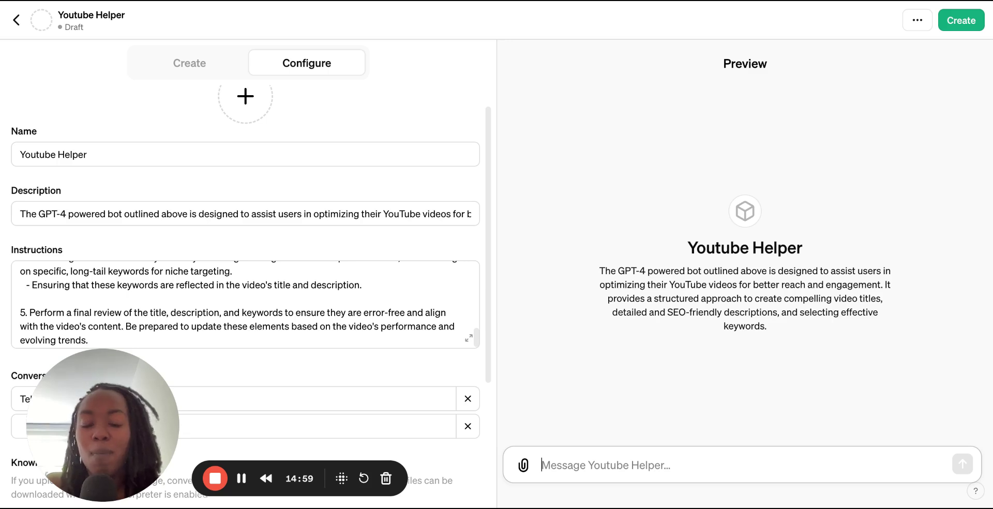
text(my )
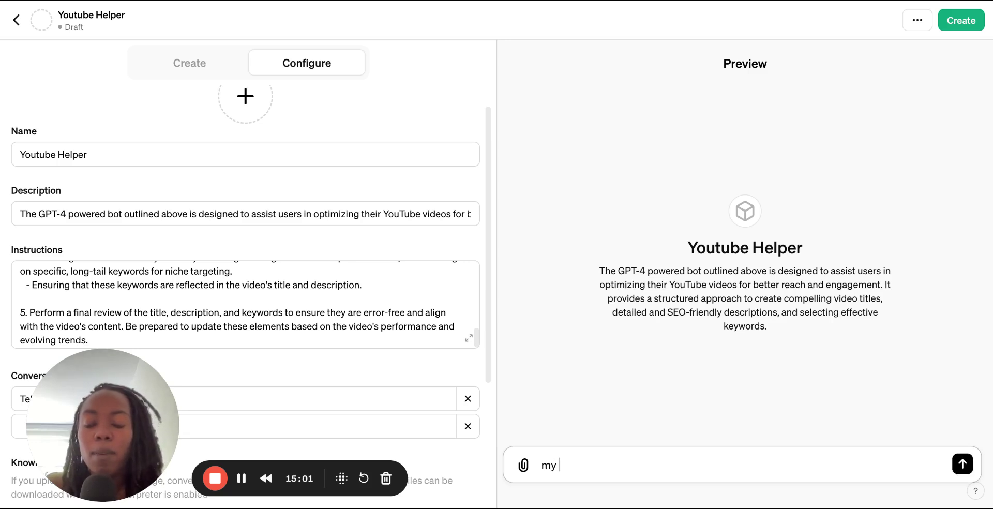
text(video is about)
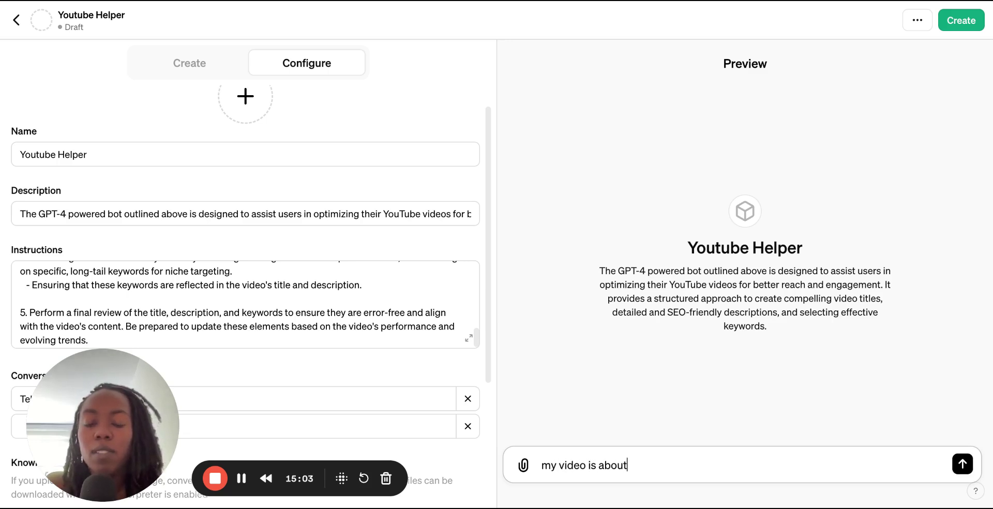
text( teaching en)
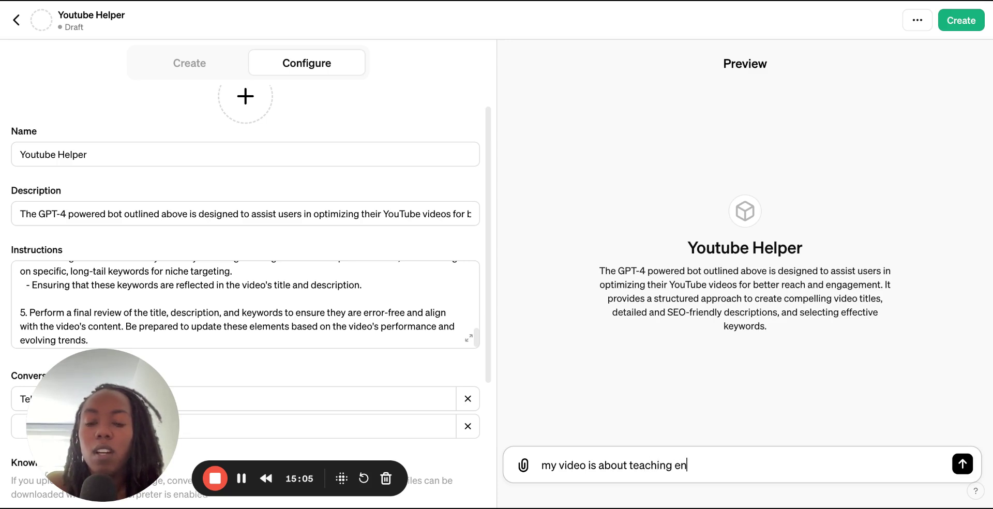
text(trepreneurs how t)
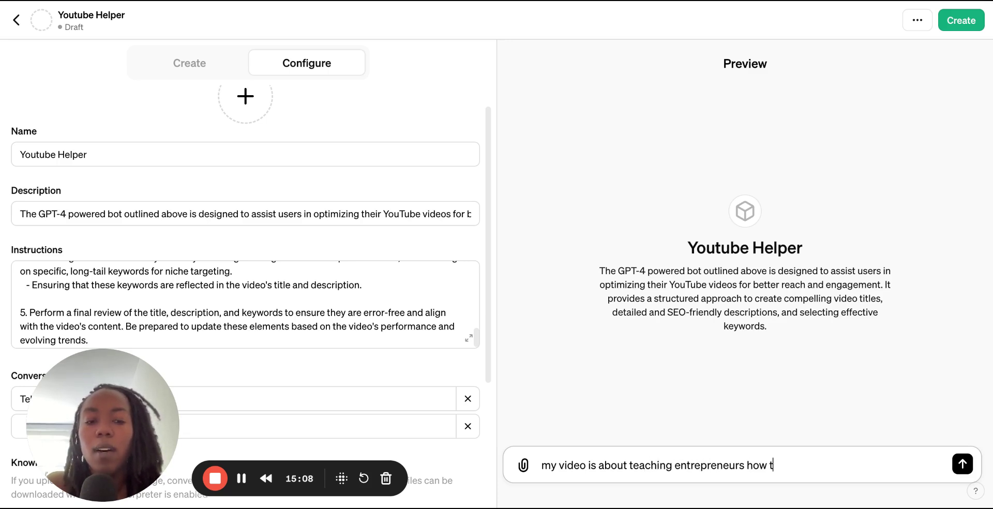
text(hey can create )
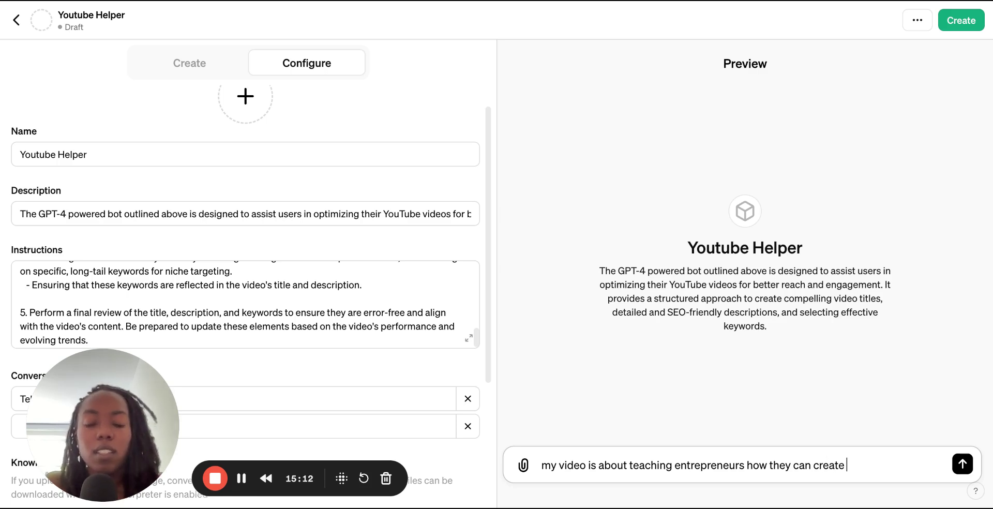
text(chatgpt bots to help them with)
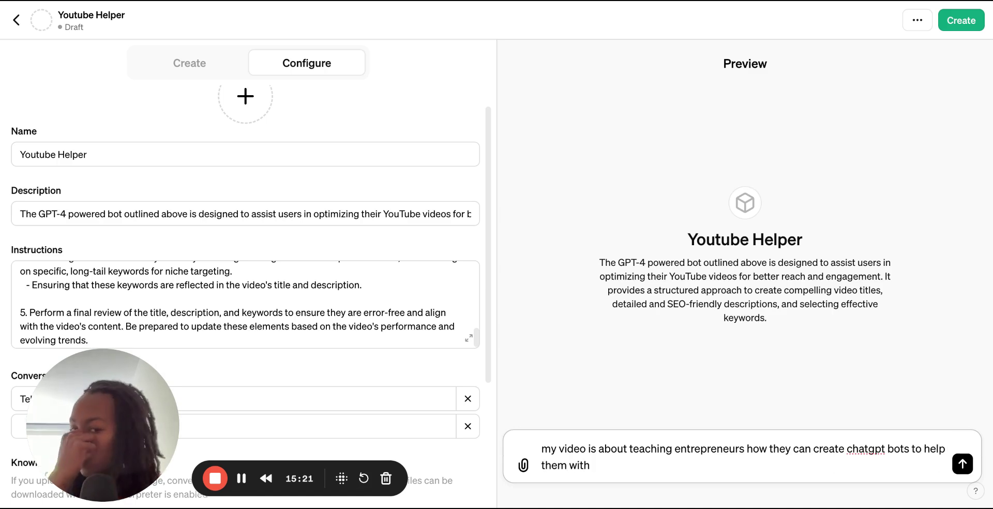
Step: Continue the test message with "create more efficiency in their business, and help with scalability and growth."
key(BackSpace)
key(BackSpace)
key(BackSpace)
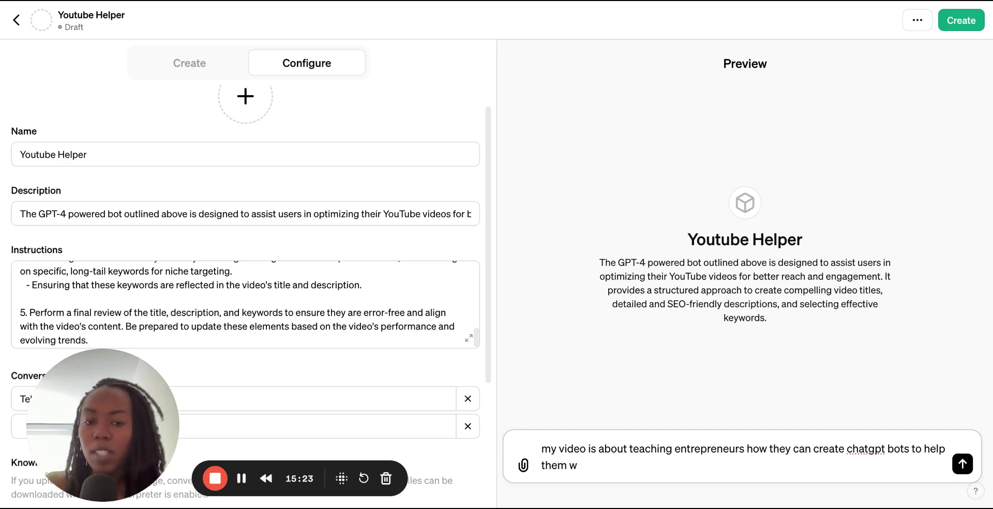
text(create m)
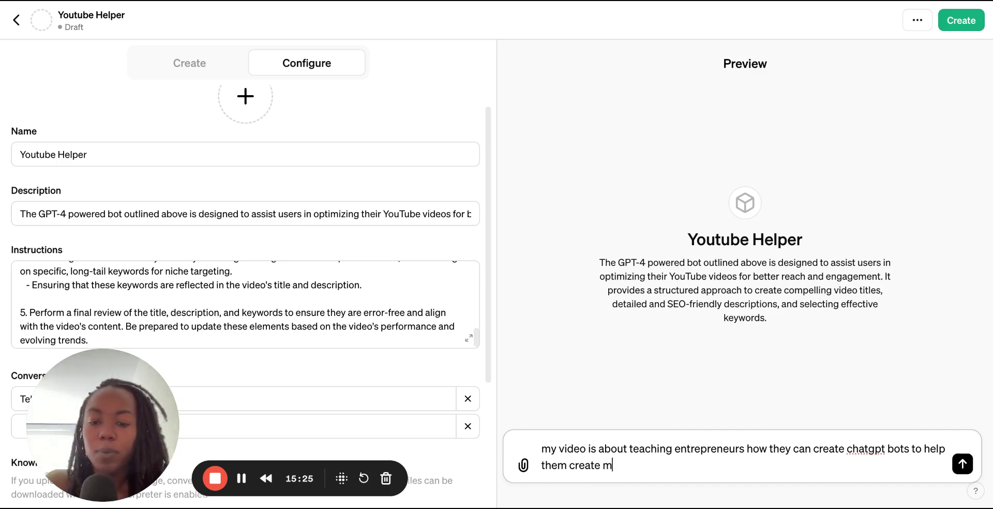
text(ore effciency in their business, and hel)
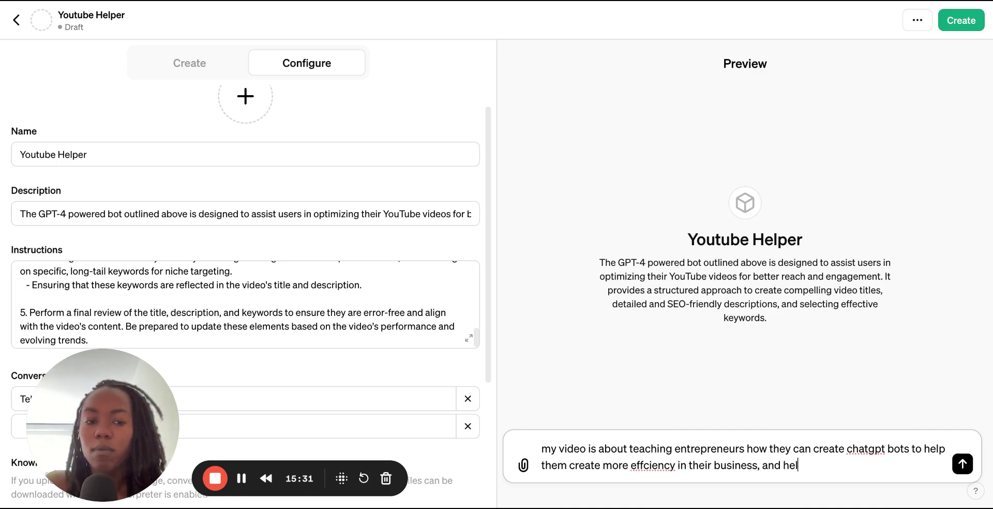
text(p with scalability and growth.)
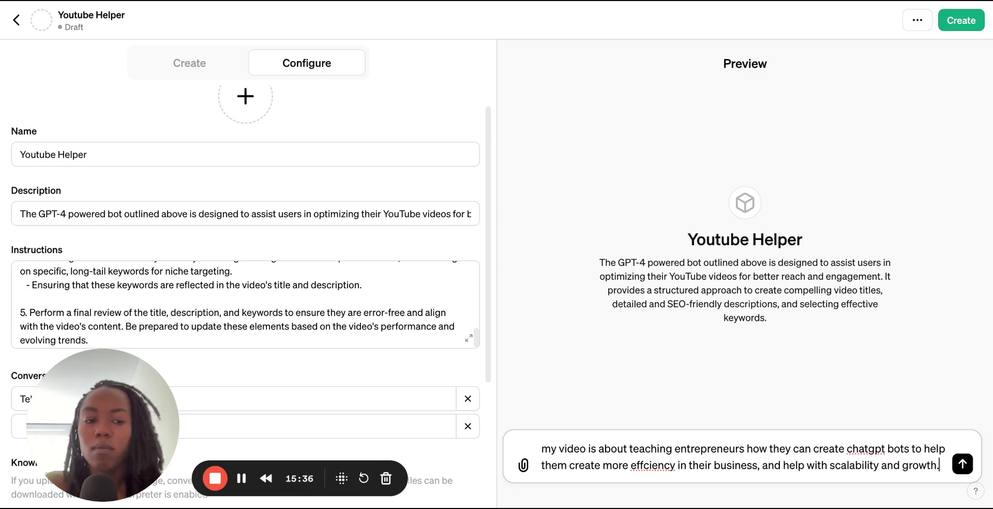
double_click(655, 467)
text(efficiency)
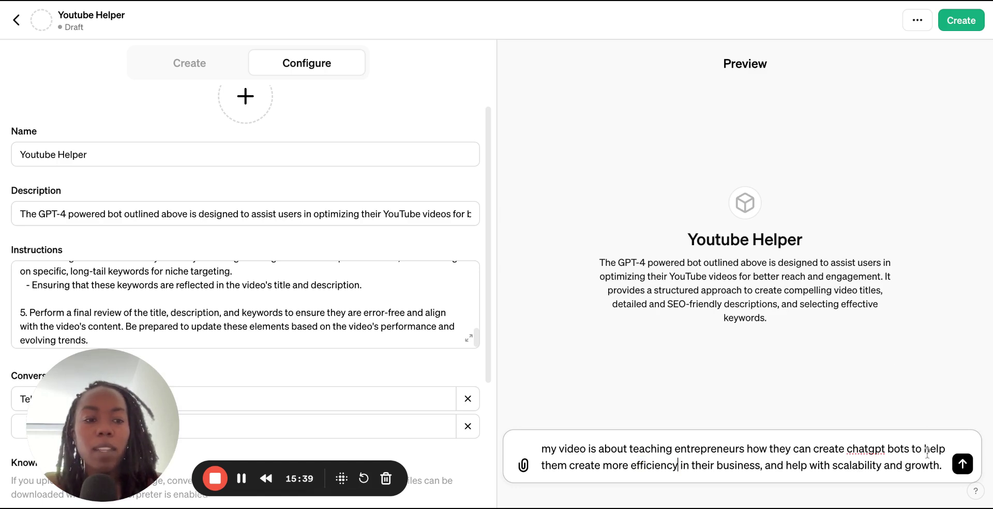
Step: Add "the video is very beginner friendly." to the test message and send it to Youtube Helper
click(941, 465)
text(the v)
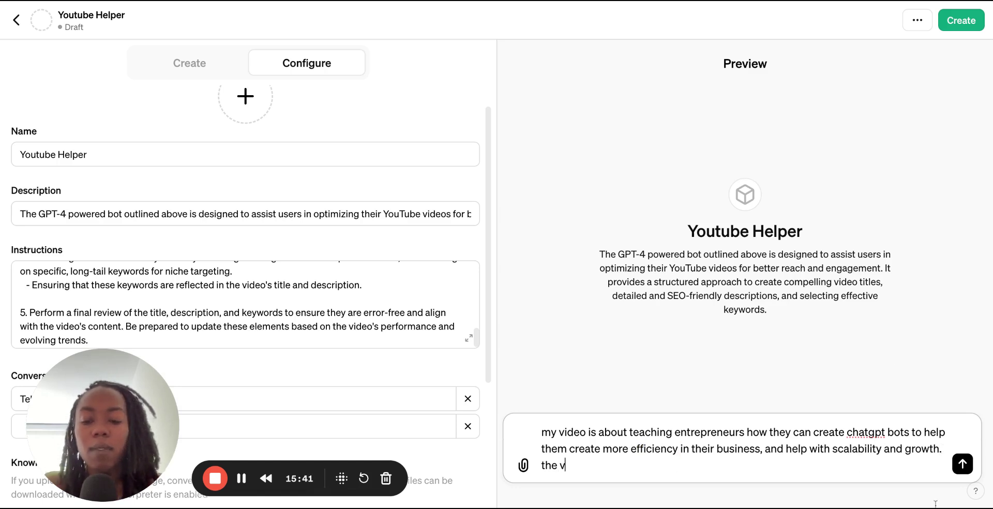
text(ideo is very)
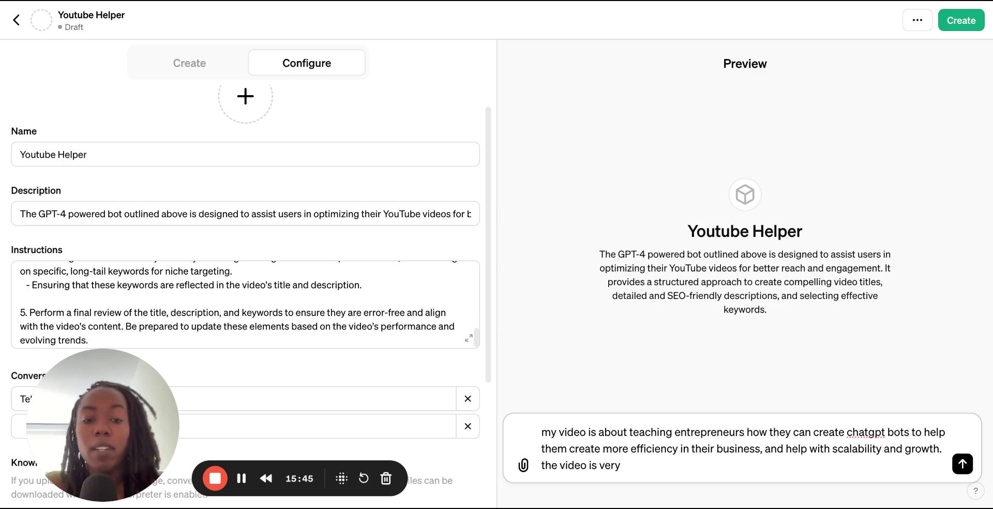
text( usbeginner)
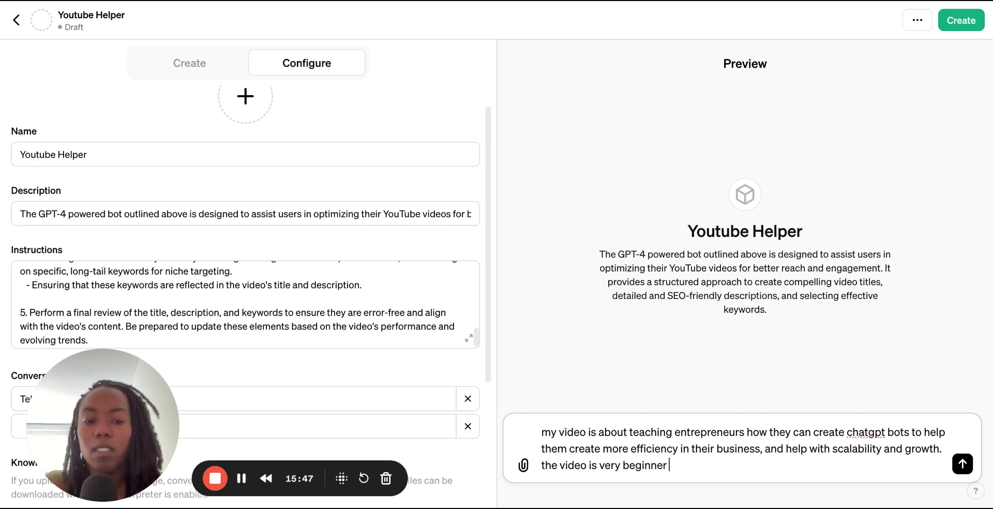
text( friendly.)
key(Return)
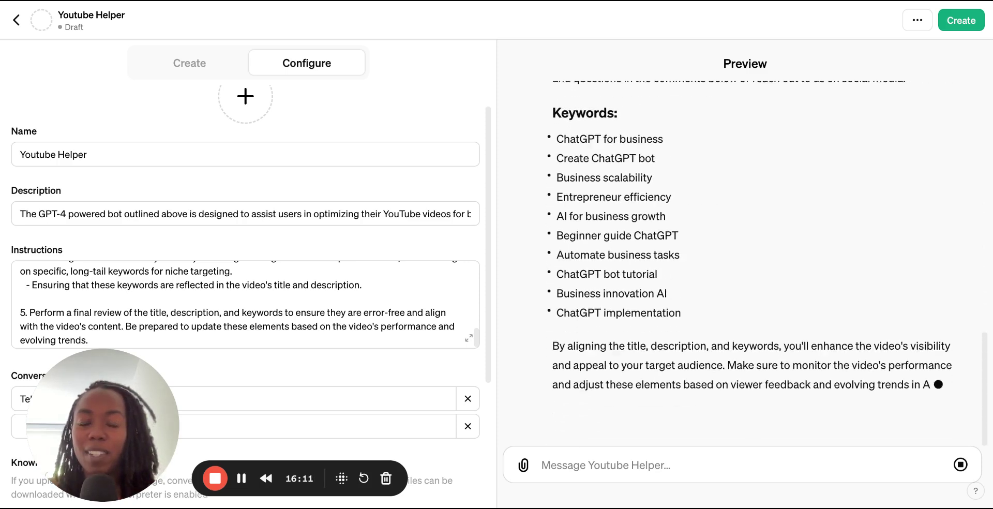
Step: Review the title, description, key takeaways and timestamps in Youtube Helper's reply and compare them with the GPT's instructions
scroll(745, 258, up, 10)
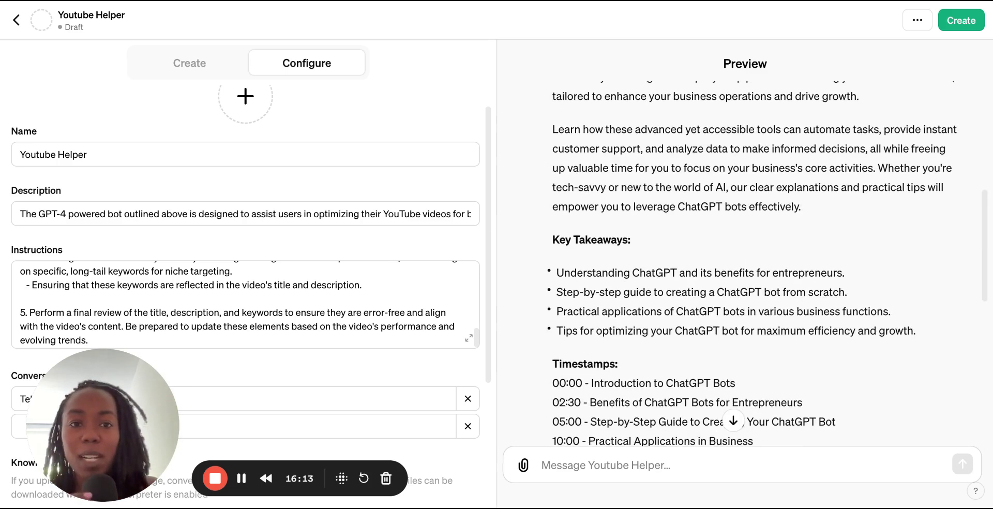
scroll(745, 259, down, 3)
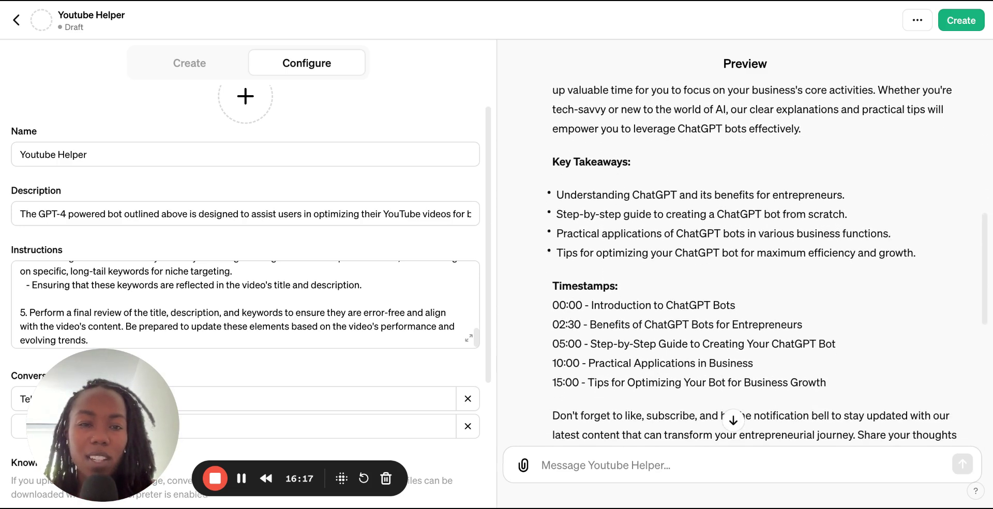
scroll(744, 258, up, 1)
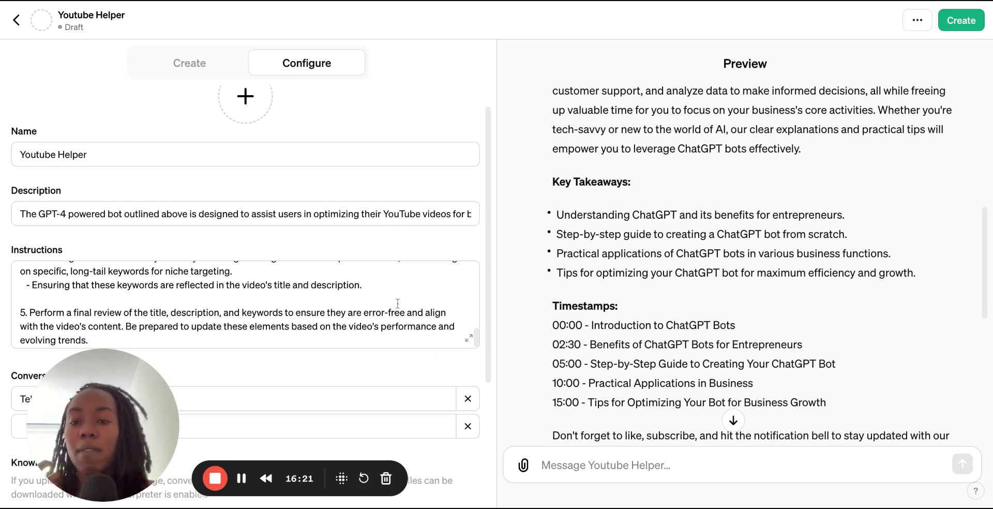
scroll(397, 303, up, 15)
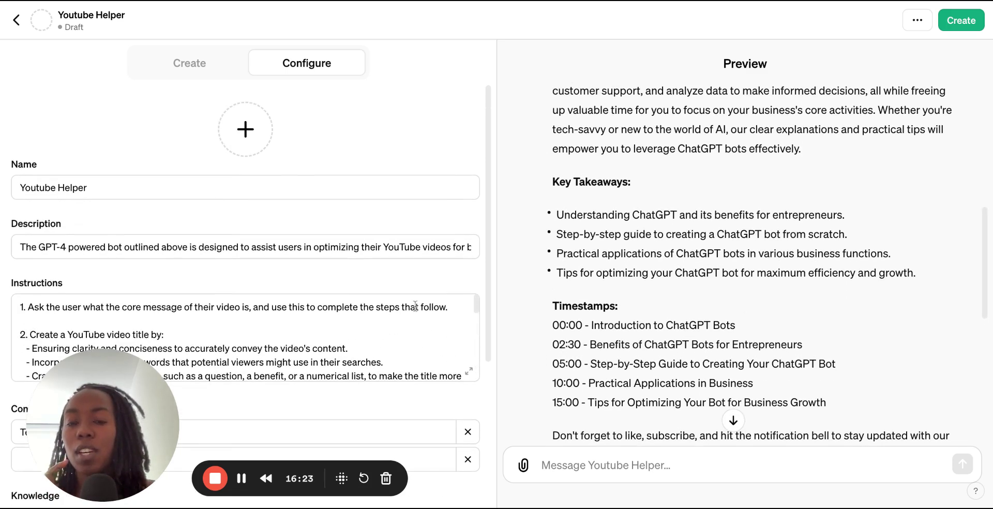
drag(467, 311, 209, 307)
click(240, 323)
scroll(240, 323, down, 3)
scroll(240, 322, up, 4)
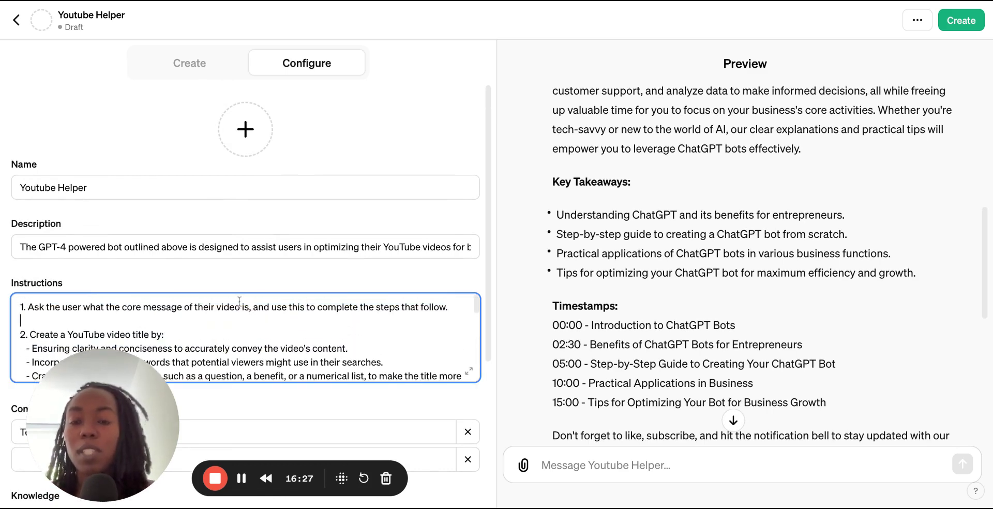
scroll(284, 278, down, 1)
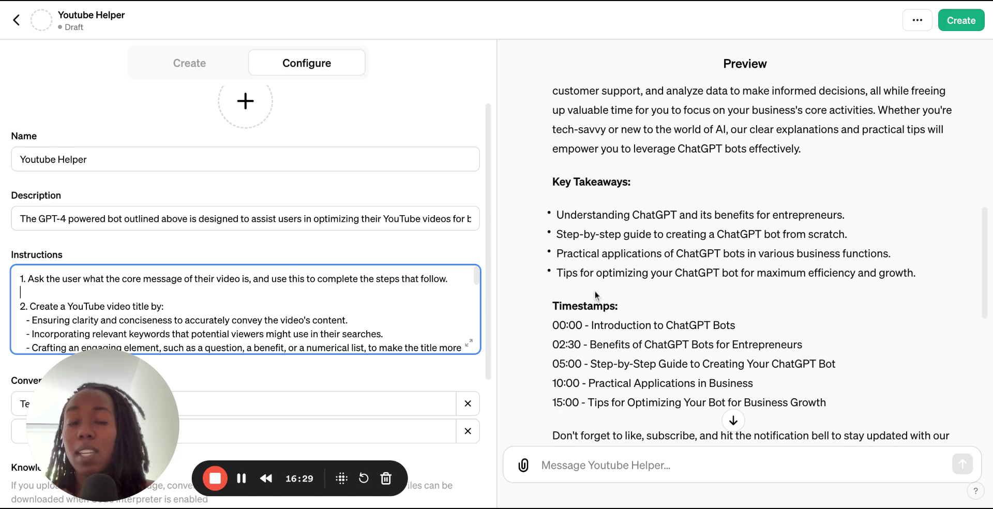
scroll(595, 295, down, 2)
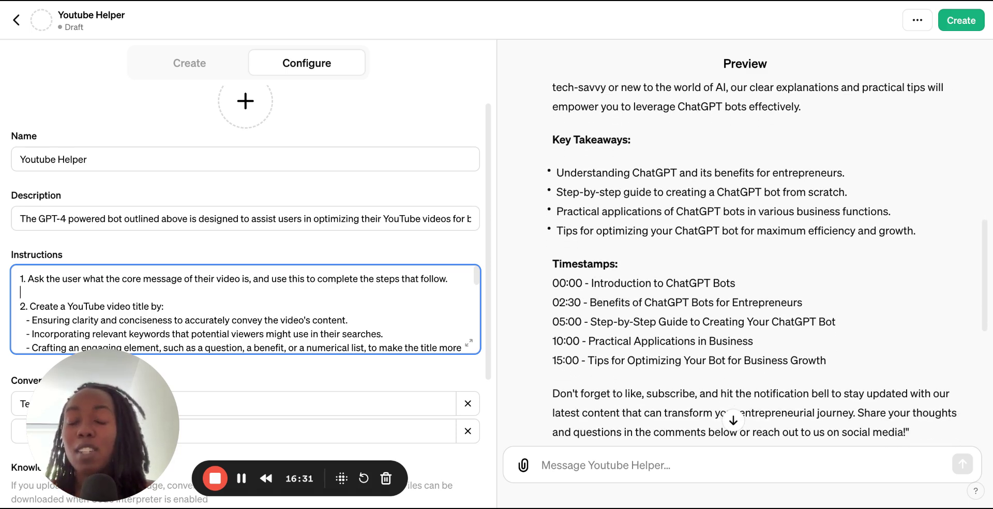
scroll(744, 259, up, 10)
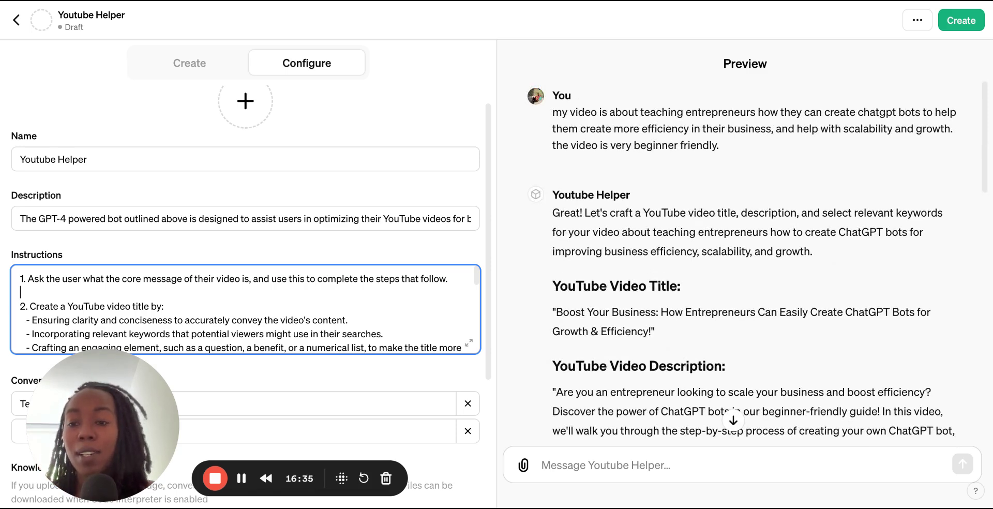
scroll(744, 263, down, 2)
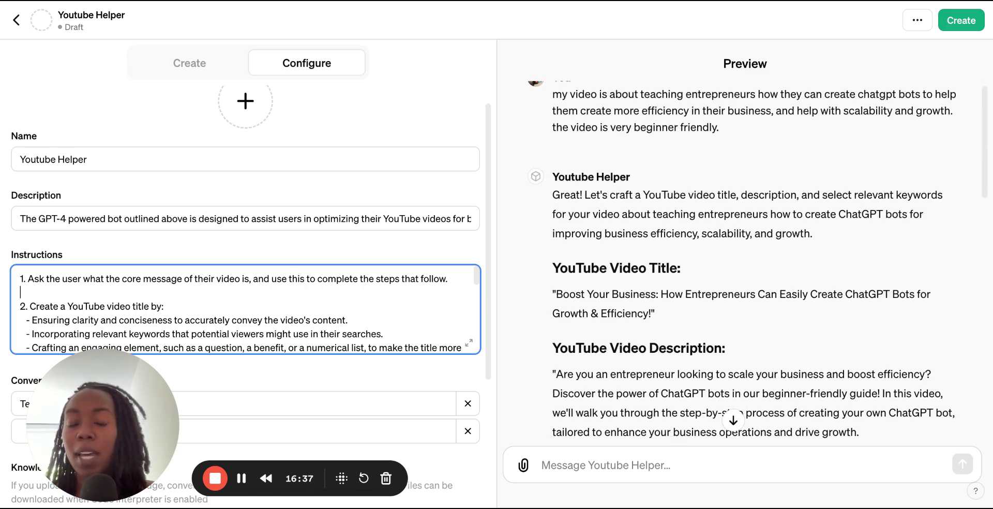
scroll(745, 262, down, 2)
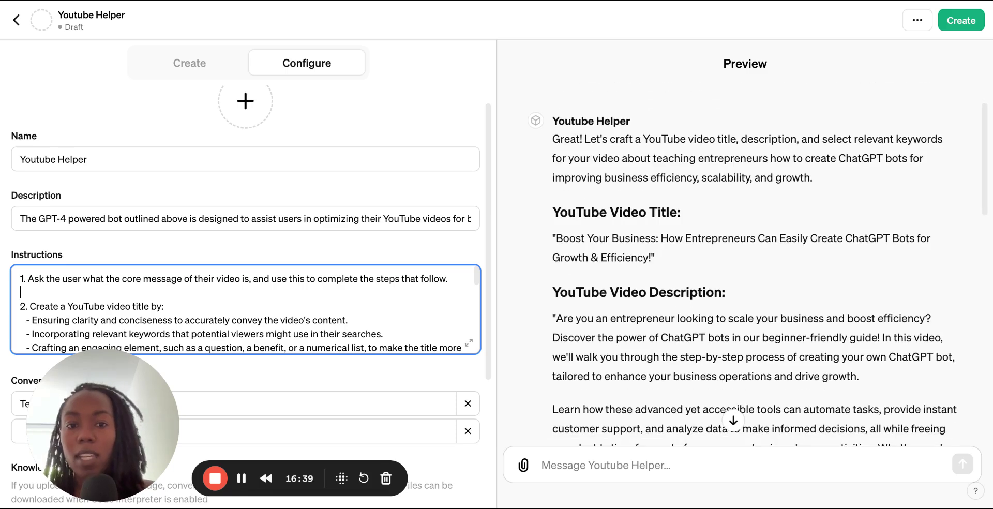
Step: Read the rest of Youtube Helper's reply, from the video title and description down to the keyword list
scroll(744, 263, down, 2)
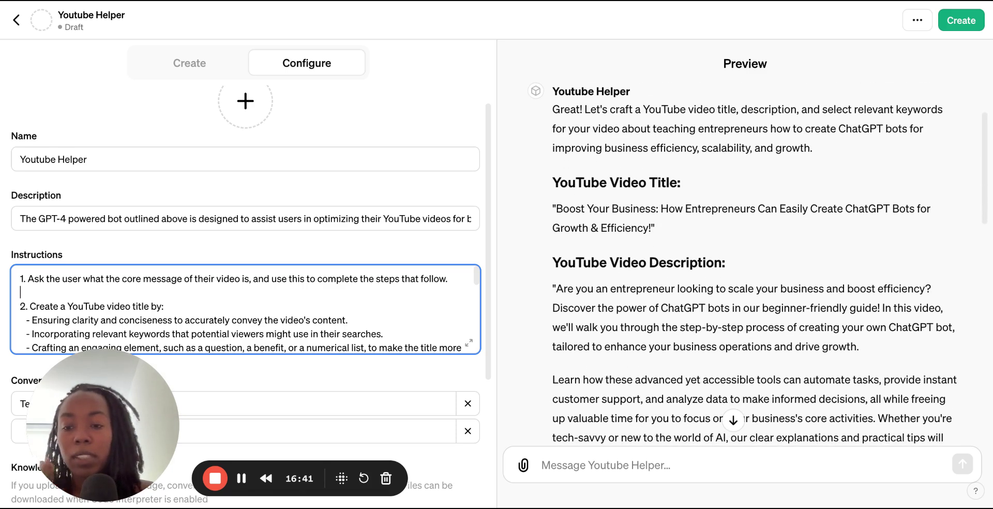
scroll(745, 263, down, 1)
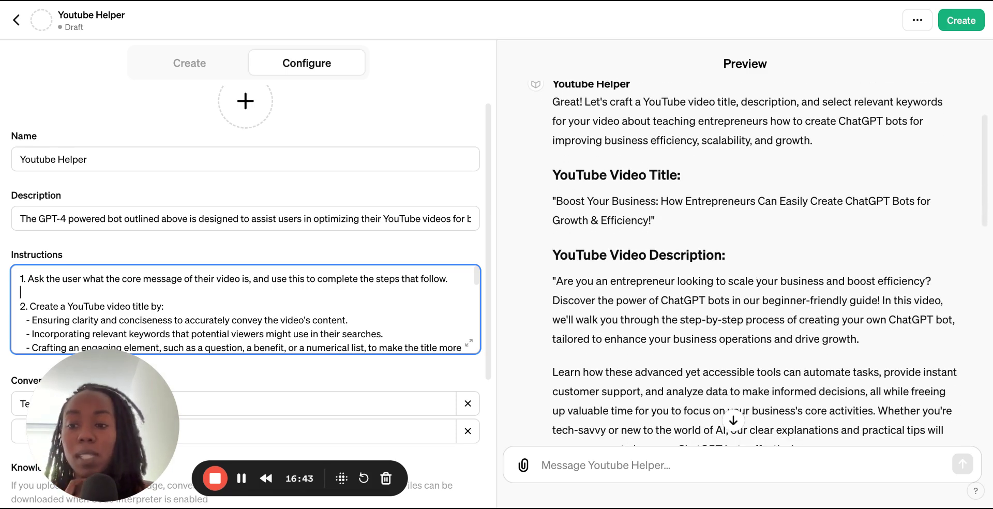
scroll(745, 263, down, 1)
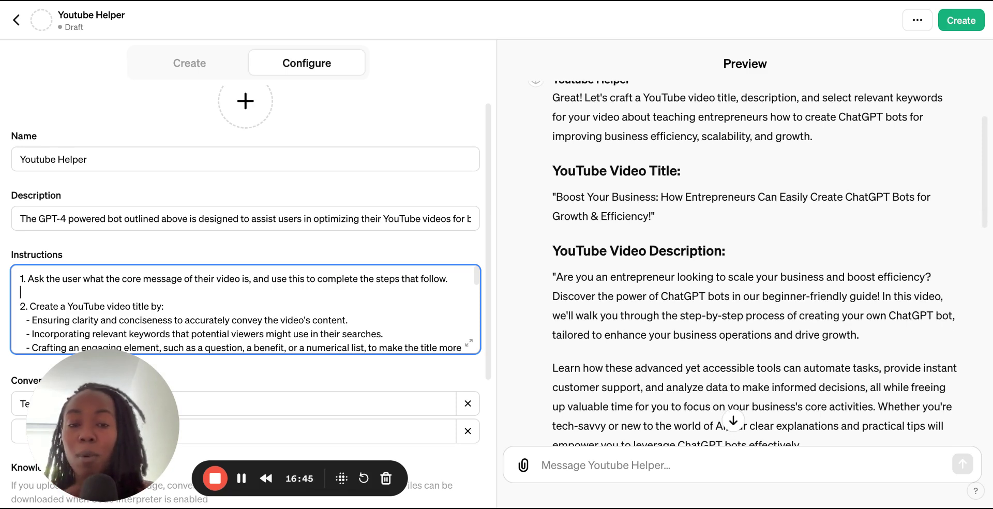
scroll(745, 263, down, 1)
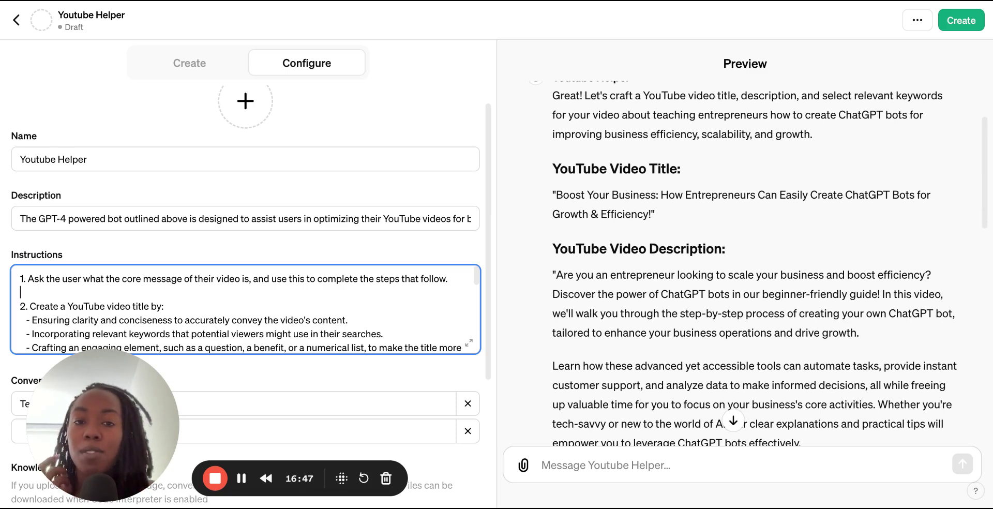
scroll(745, 263, down, 2)
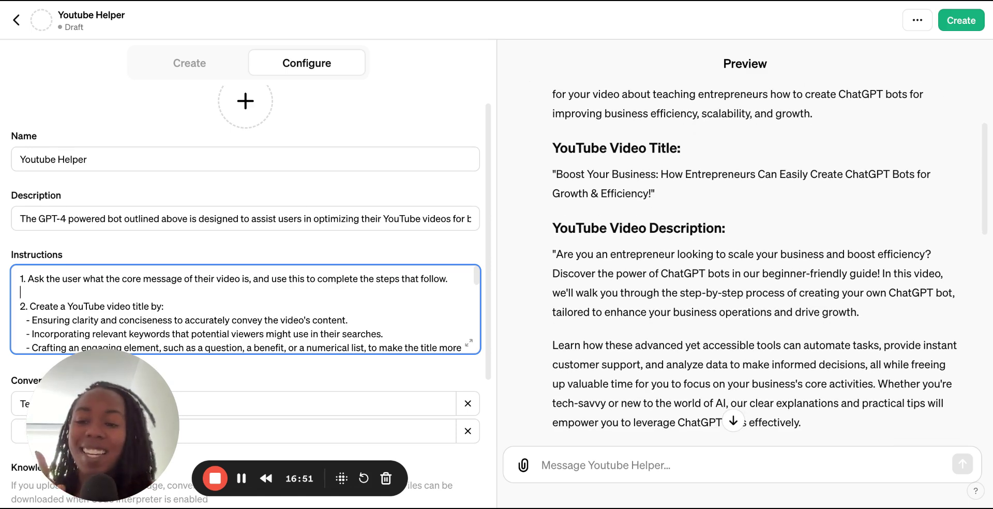
scroll(590, 313, down, 7)
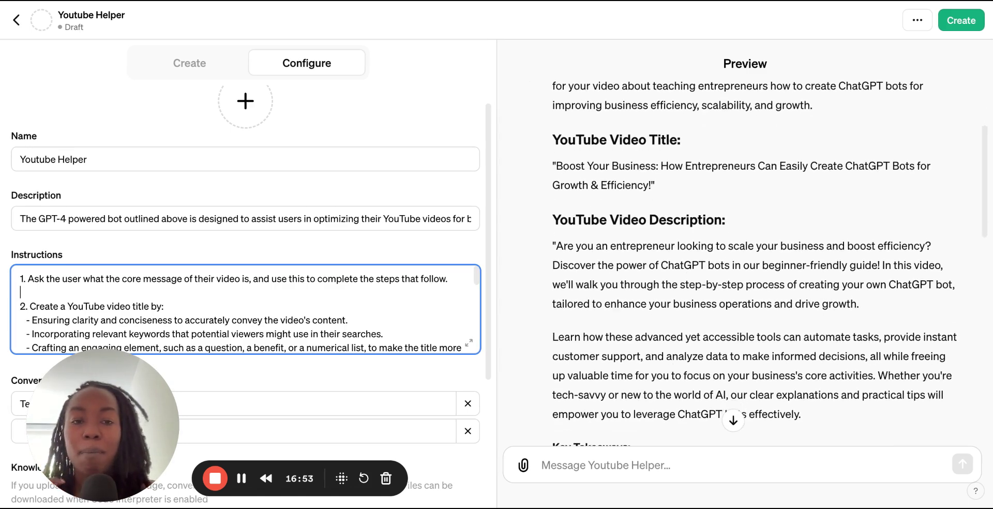
scroll(589, 312, down, 7)
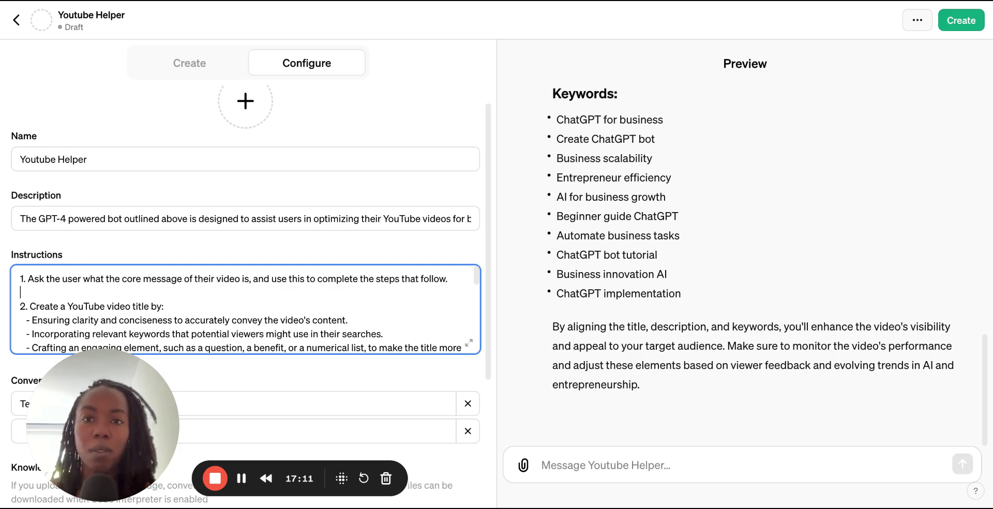
click(917, 20)
click(917, 20)
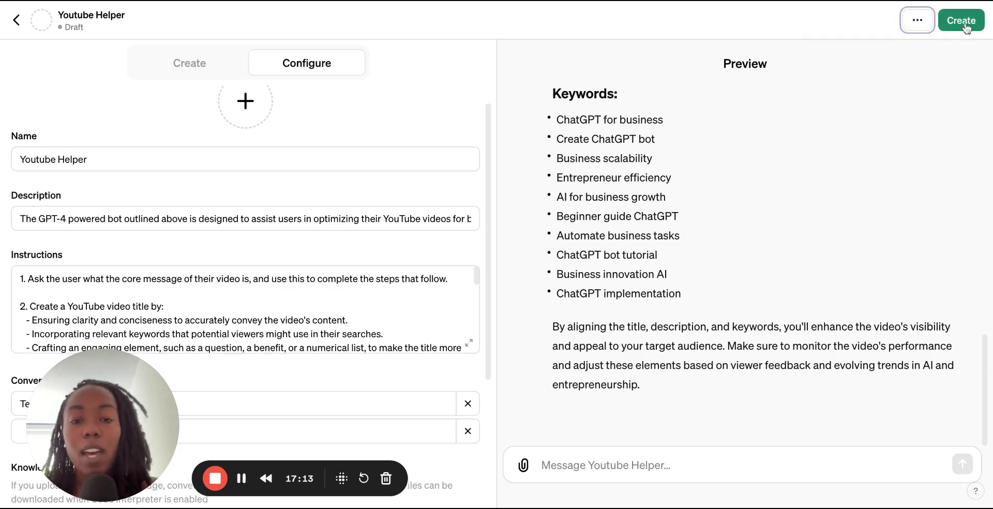
scroll(932, 149, up, 1)
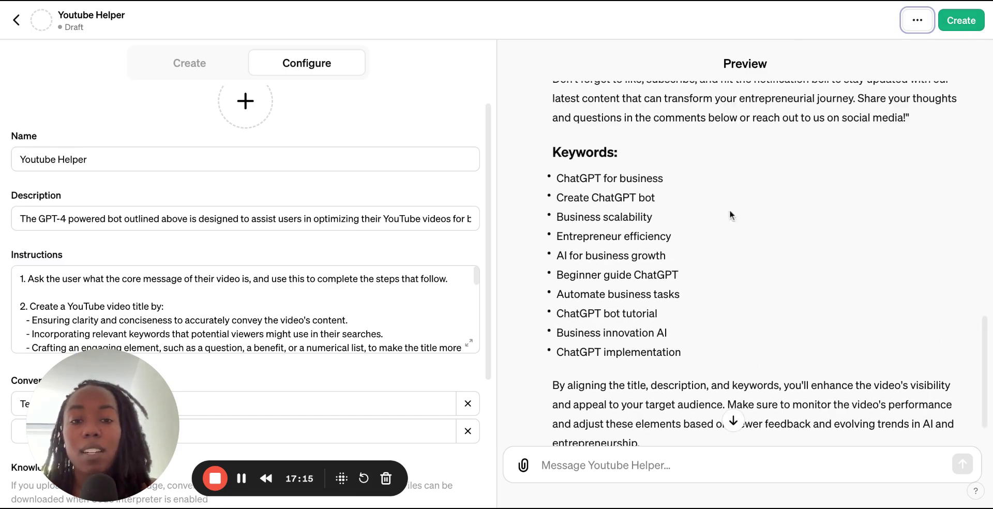
click(961, 22)
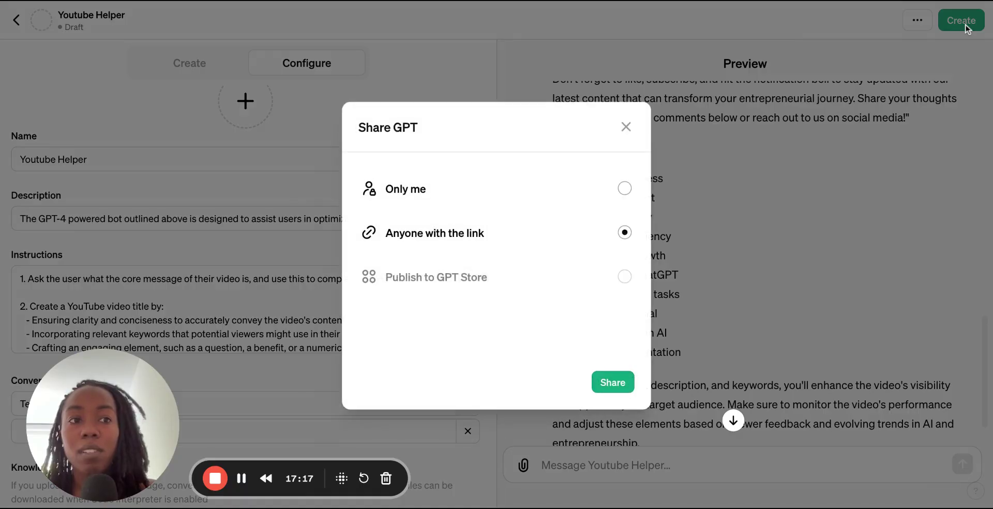
click(625, 275)
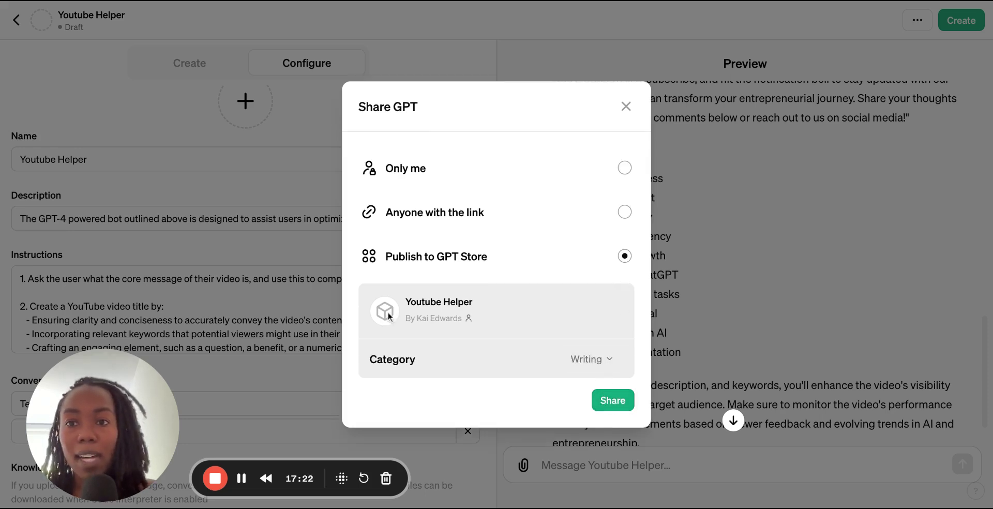
click(626, 106)
Step: Generate a profile image for Youtube Helper with DALL·E
scroll(354, 147, up, 1)
click(256, 138)
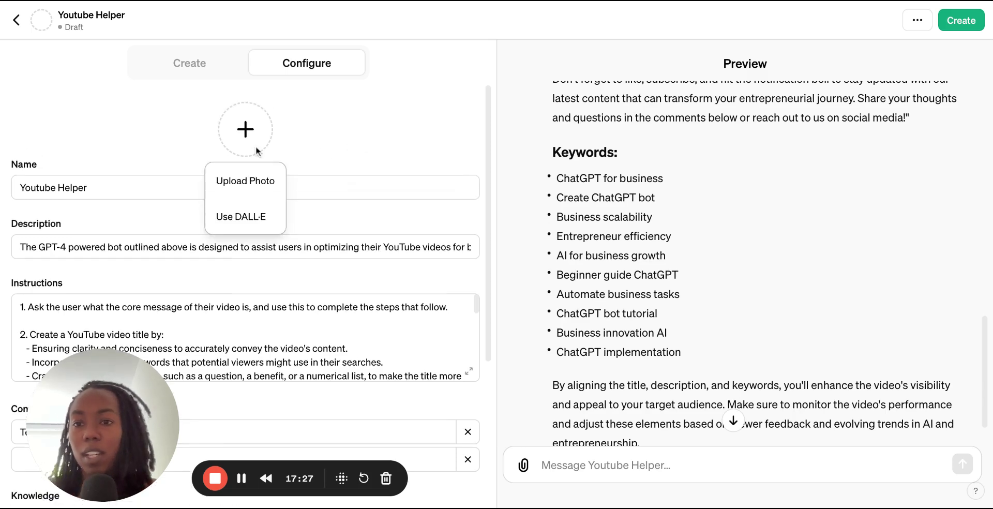
click(257, 221)
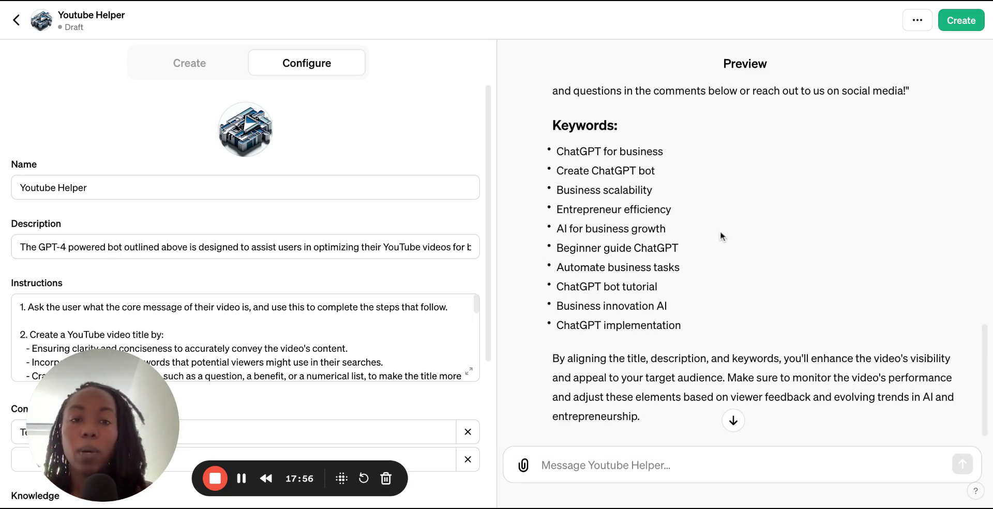
Step: Compare the reply's description, key takeaways, timestamps and keywords with the title and description rules in the GPT's instructions
scroll(722, 236, down, 1)
scroll(722, 237, up, 3)
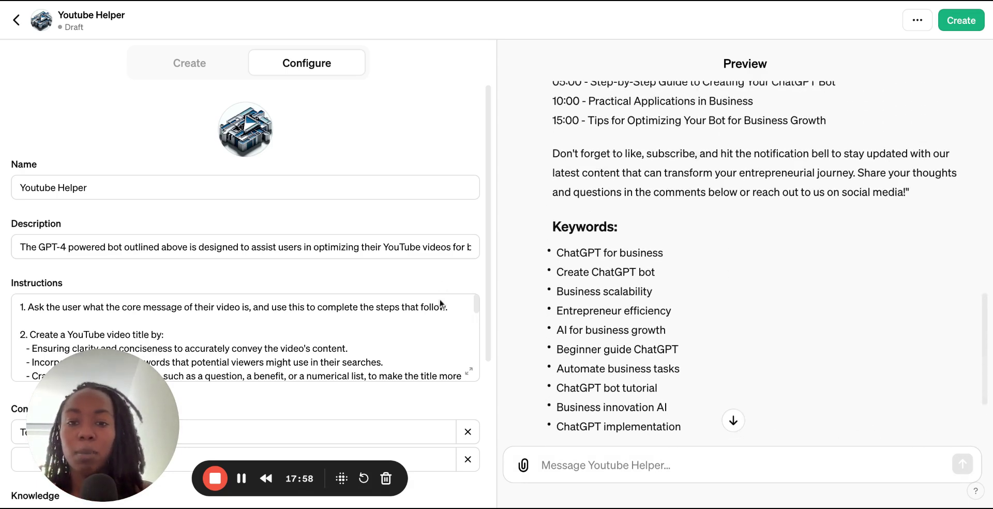
scroll(438, 330, down, 2)
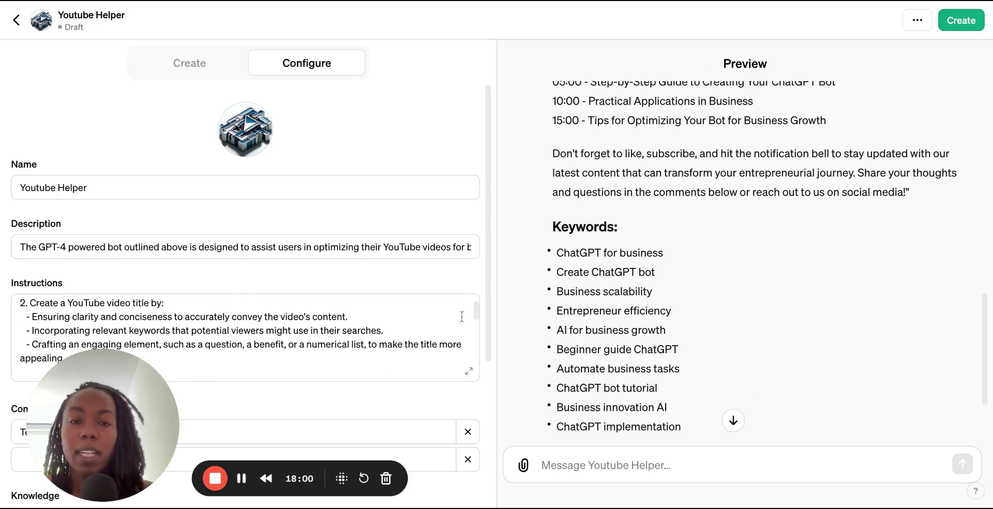
scroll(620, 269, up, 2)
scroll(619, 269, down, 4)
scroll(620, 270, down, 2)
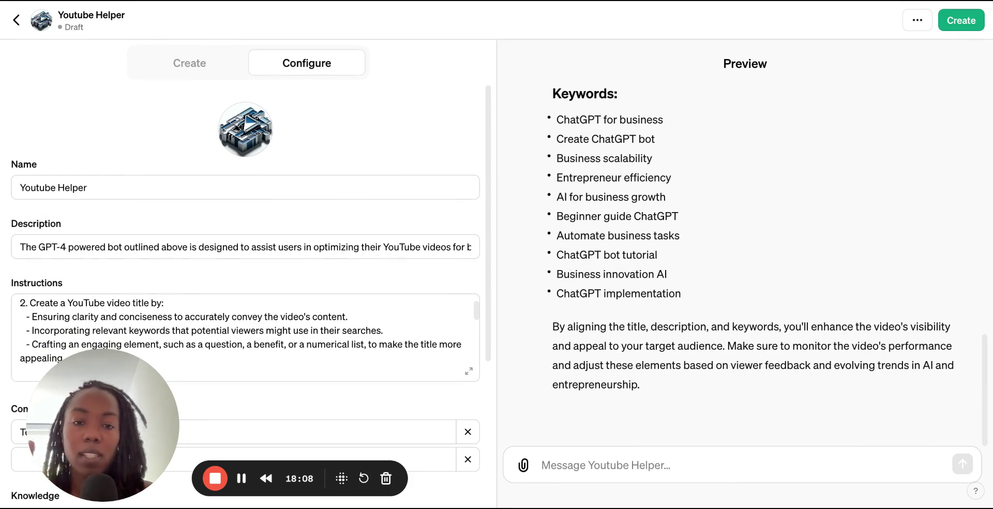
scroll(623, 207, up, 5)
scroll(632, 205, down, 5)
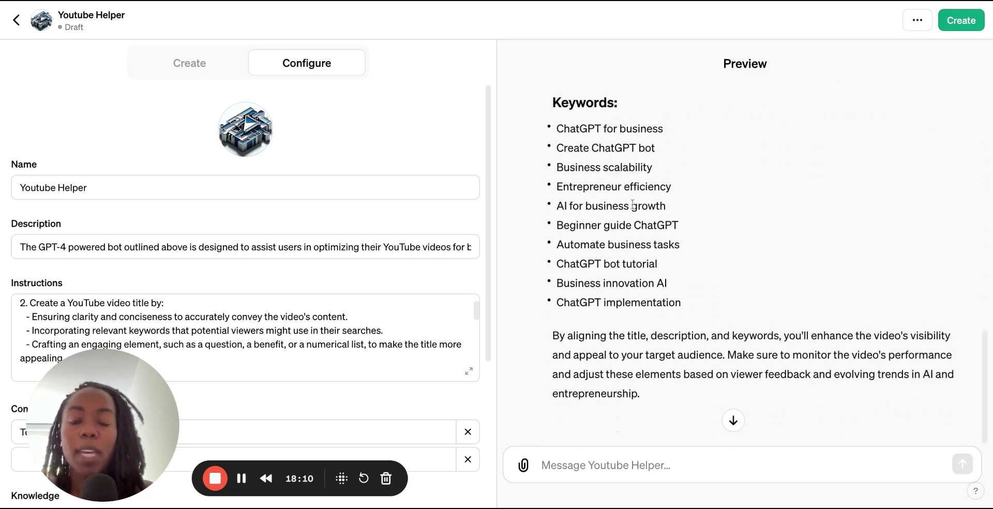
scroll(368, 329, down, 3)
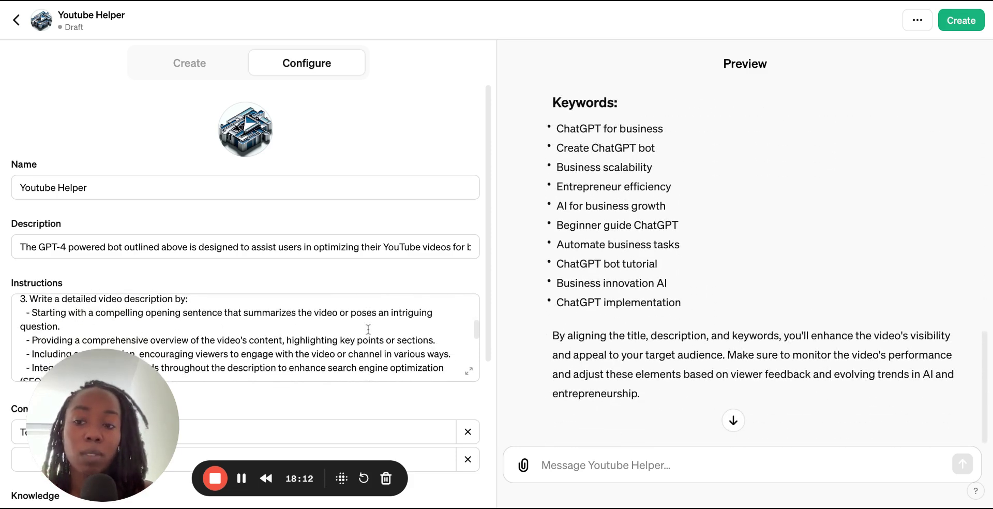
scroll(368, 329, up, 3)
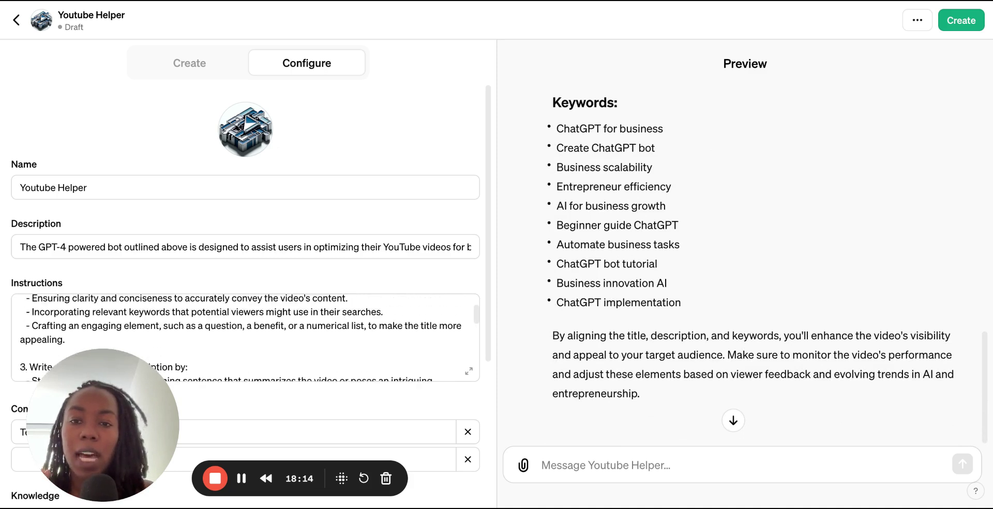
scroll(245, 337, up, 3)
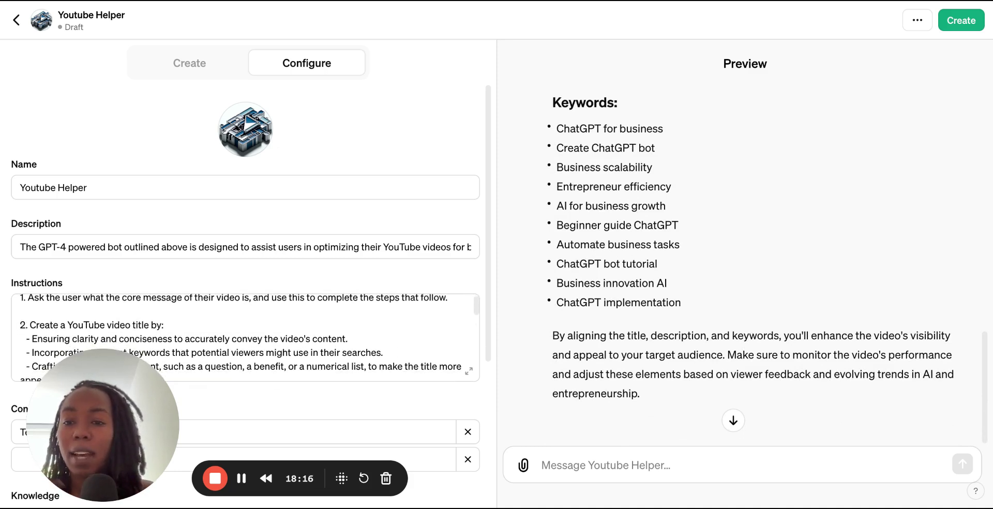
scroll(424, 298, up, 1)
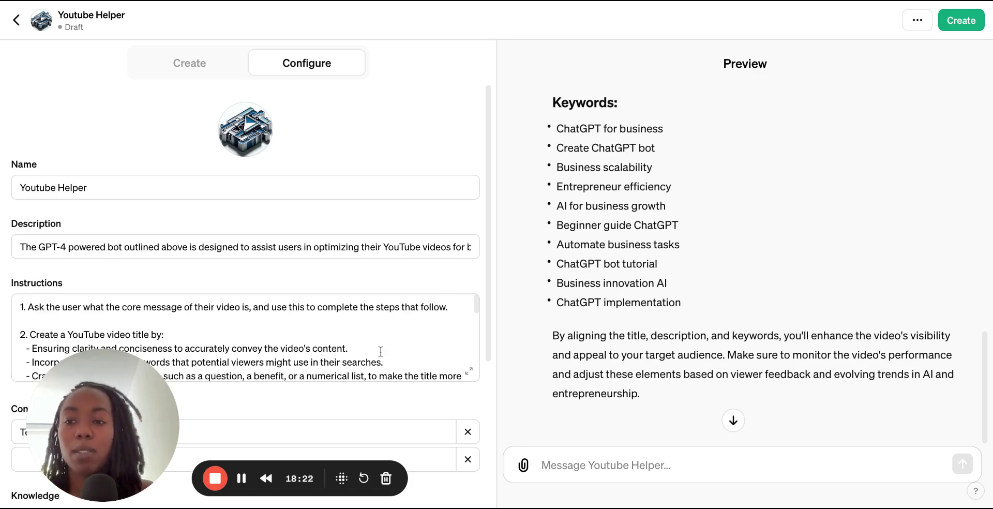
scroll(381, 351, down, 1)
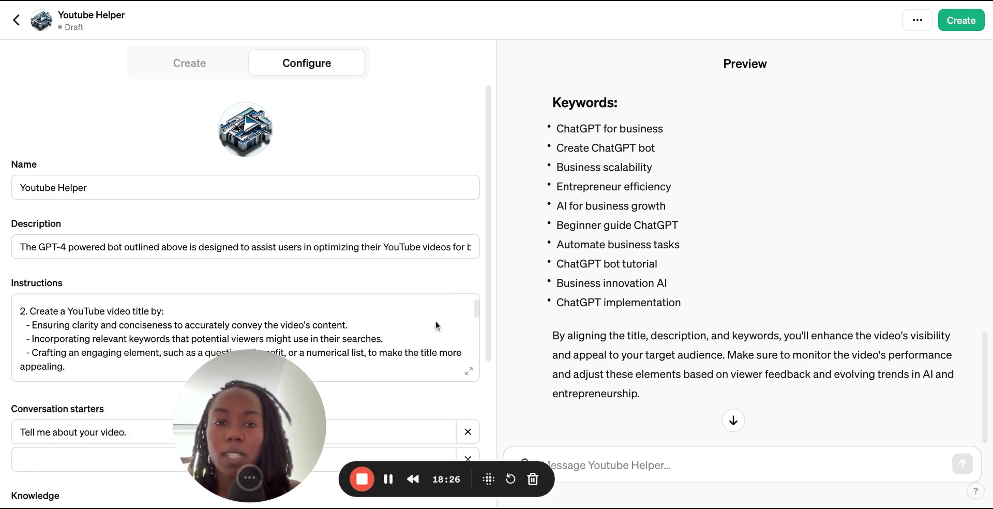
scroll(594, 280, up, 2)
scroll(595, 279, up, 10)
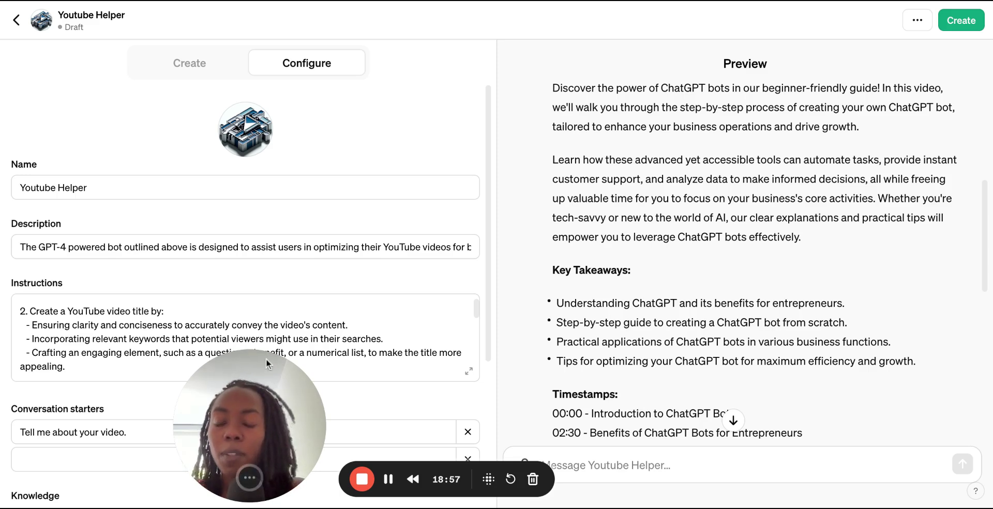
scroll(275, 327, down, 2)
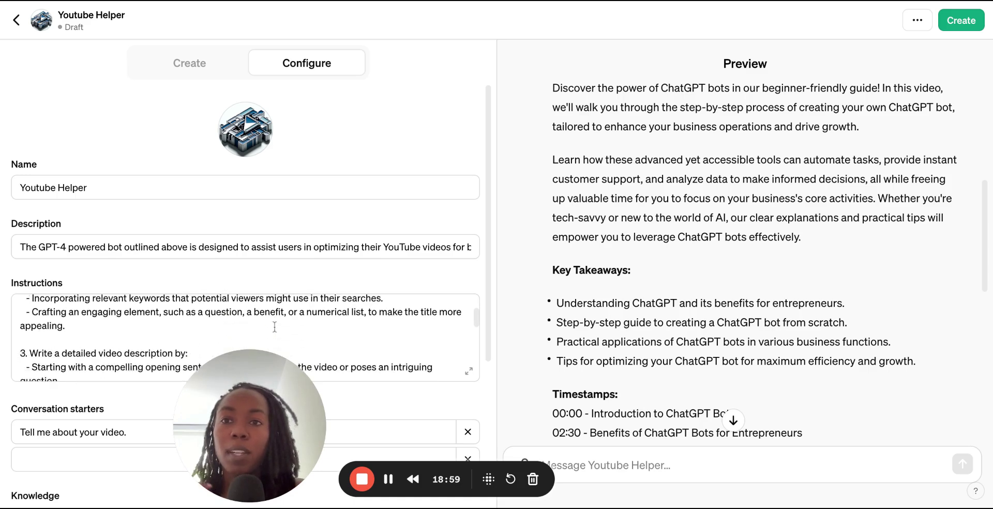
scroll(274, 327, up, 1)
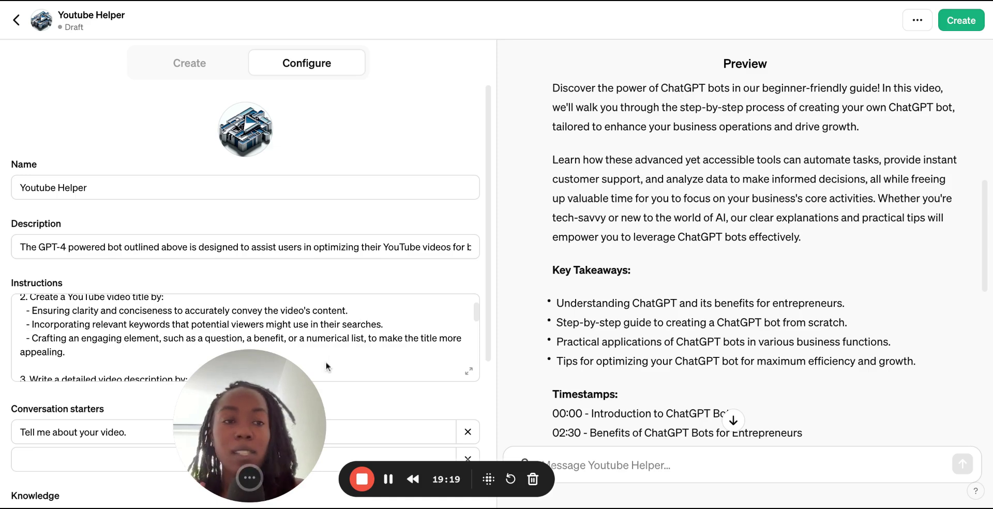
Step: Try to publish Youtube Helper to the GPT Store under the Productivity category
click(967, 30)
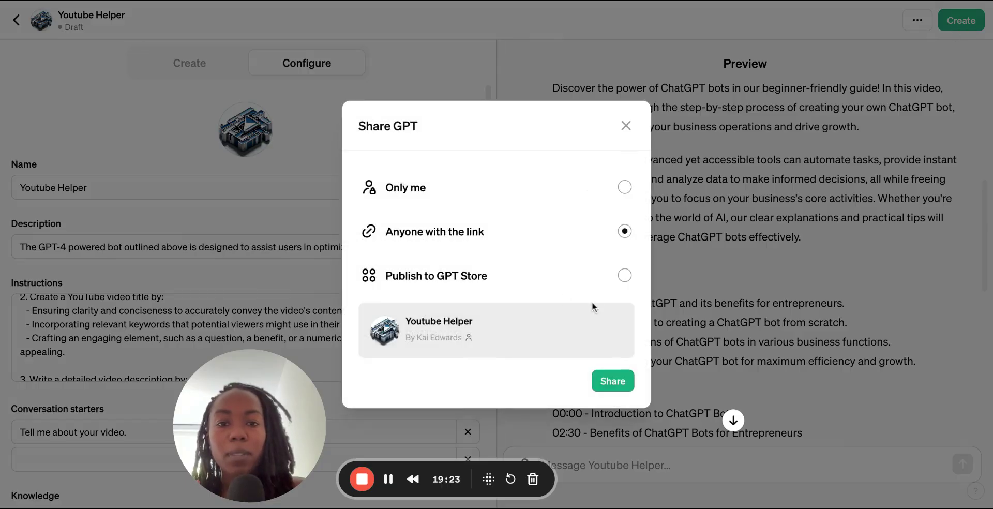
click(625, 274)
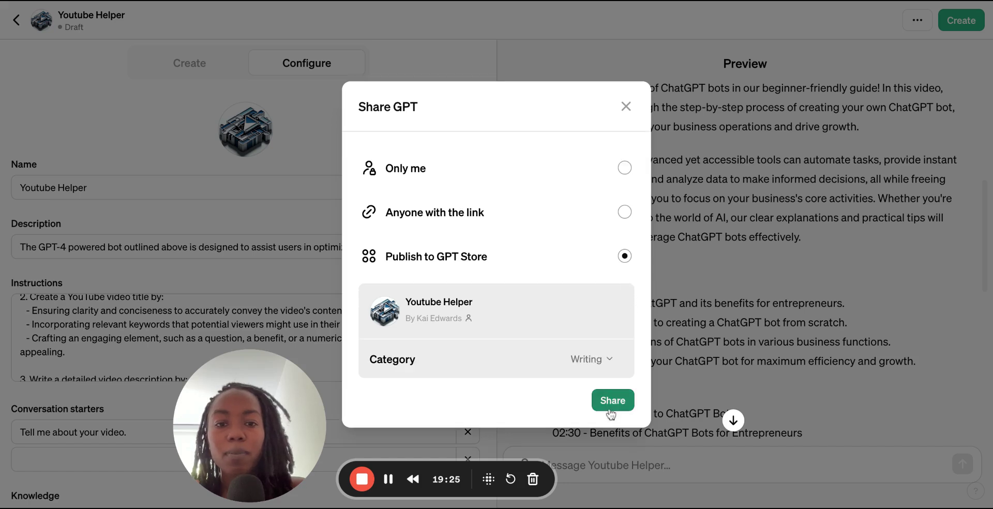
click(589, 358)
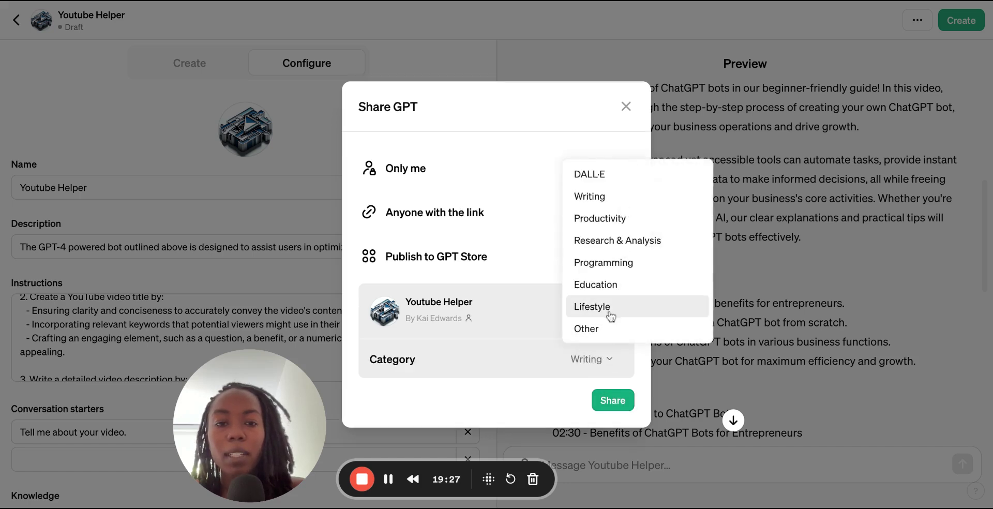
click(623, 217)
click(626, 406)
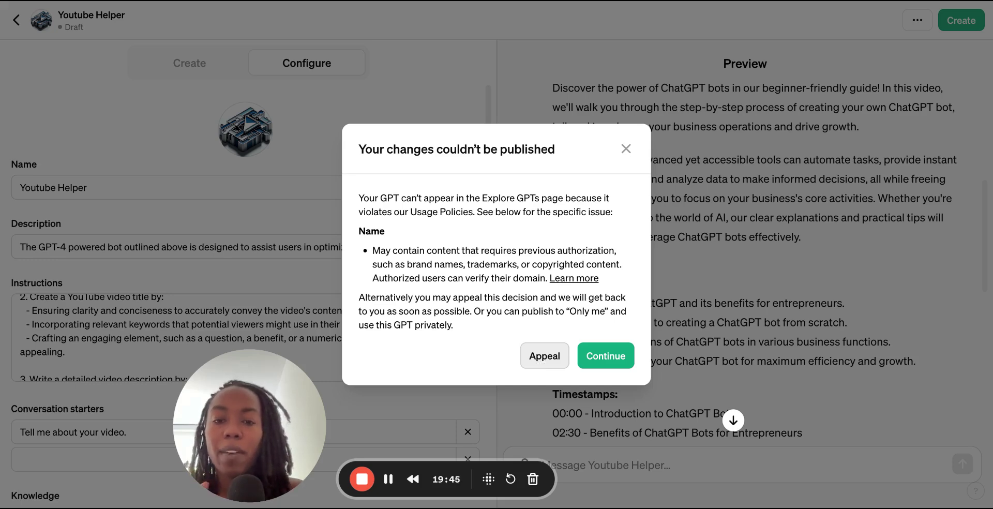
Step: Appeal the publishing decision with the reason "This bot does not infringe on any copyright terms of service." and a request for review
click(544, 356)
click(499, 270)
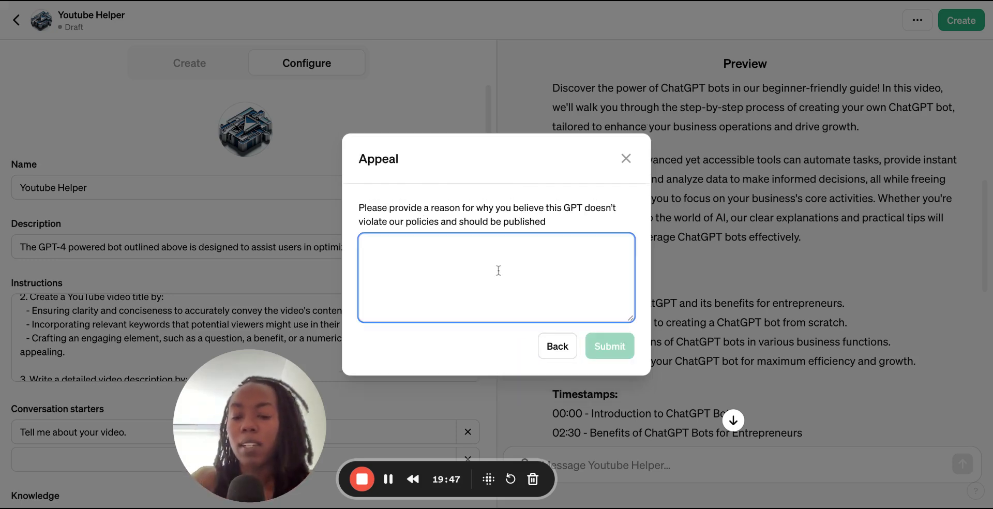
text(This bot does no)
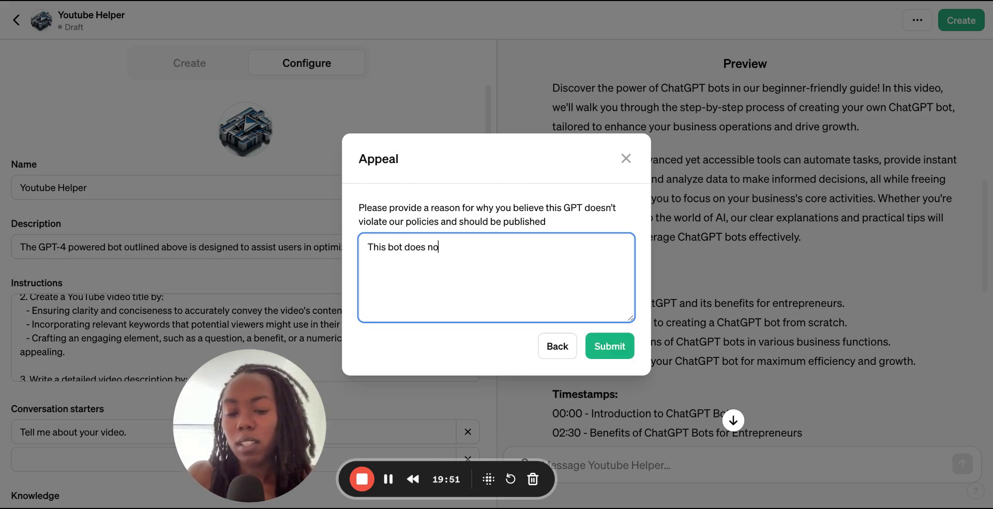
text(t infringe on any)
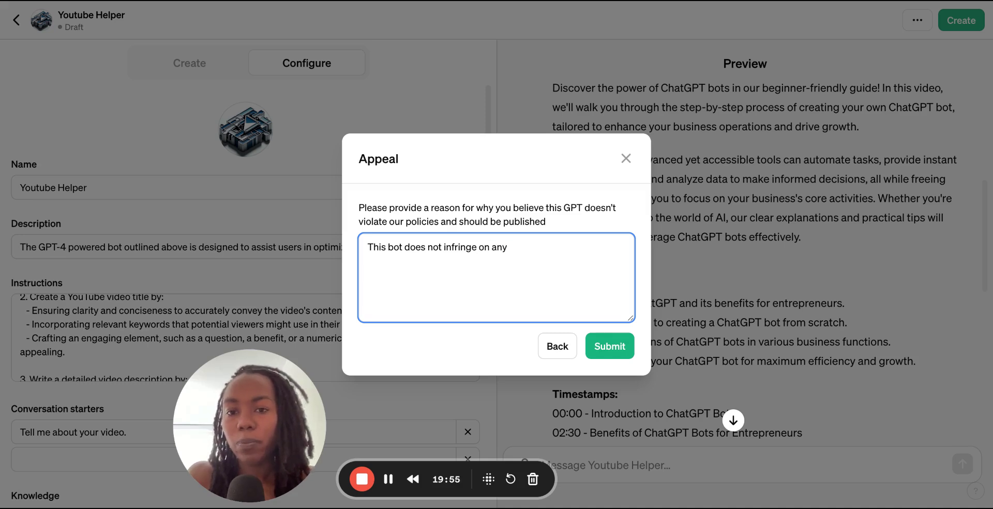
text( copyright terms of service)
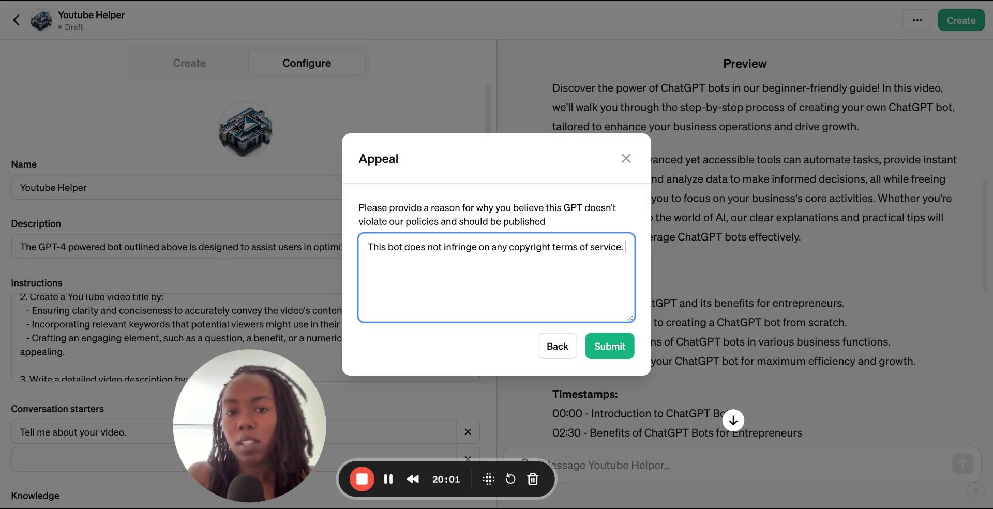
text(. Please review and)
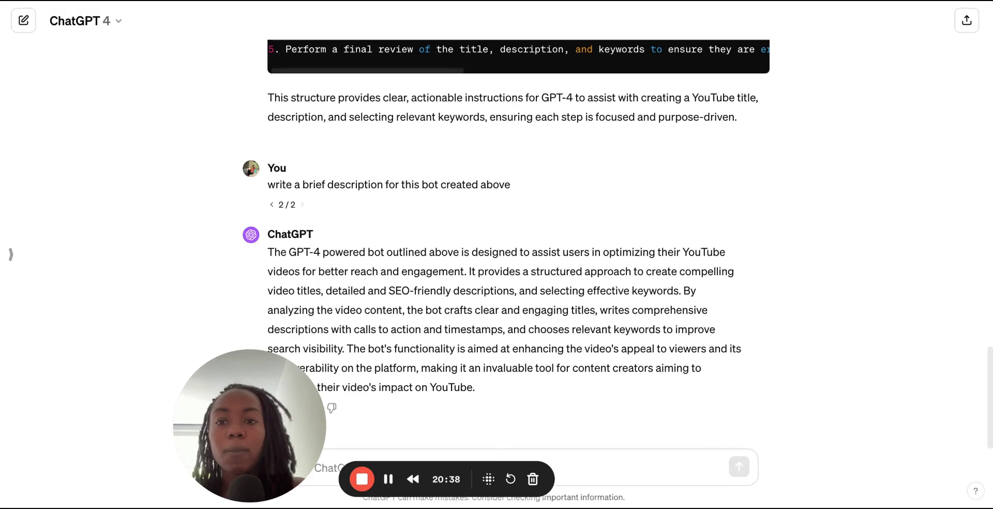
Step: Go to the list of own GPTs and open the Faceless Youtube Automation GPT
scroll(354, 187, up, 10)
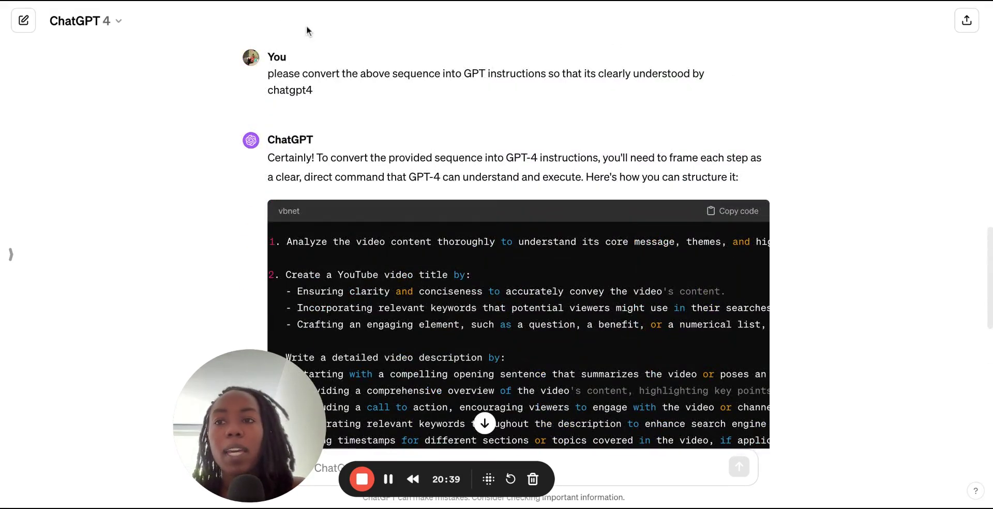
click(73, 23)
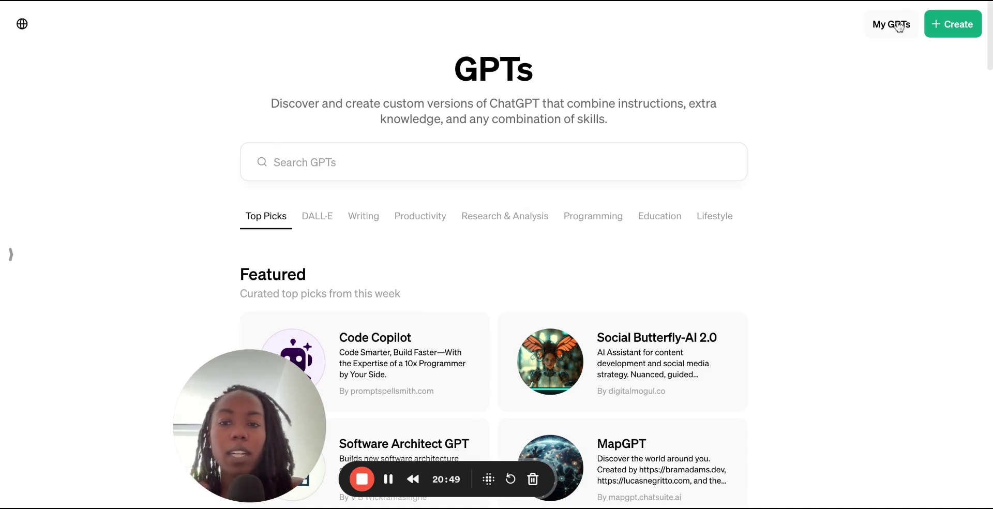
click(898, 26)
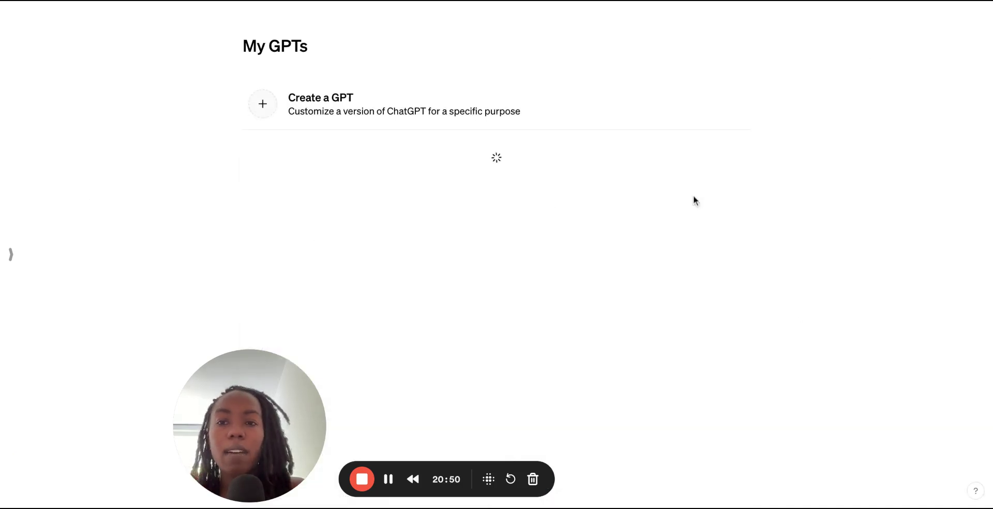
scroll(393, 238, down, 3)
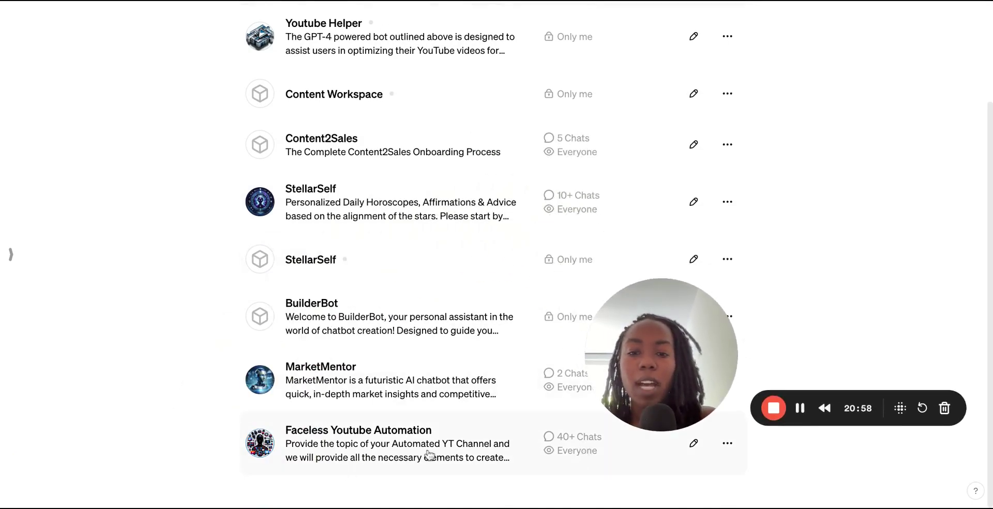
click(396, 443)
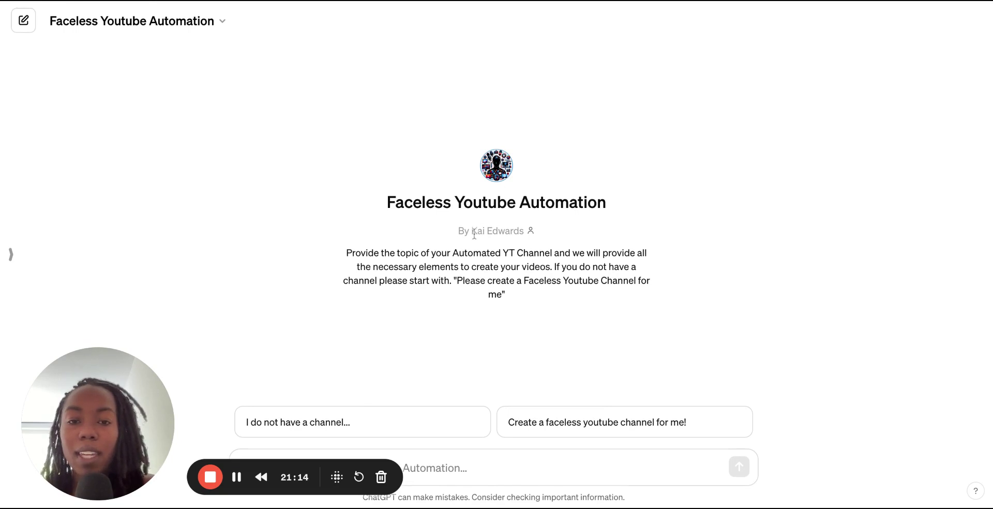
Step: Examine the Faceless Youtube Automation description, which tells people to provide their channel topic or request a new channel
drag(458, 254, 579, 267)
click(482, 264)
drag(482, 264, 538, 282)
click(534, 325)
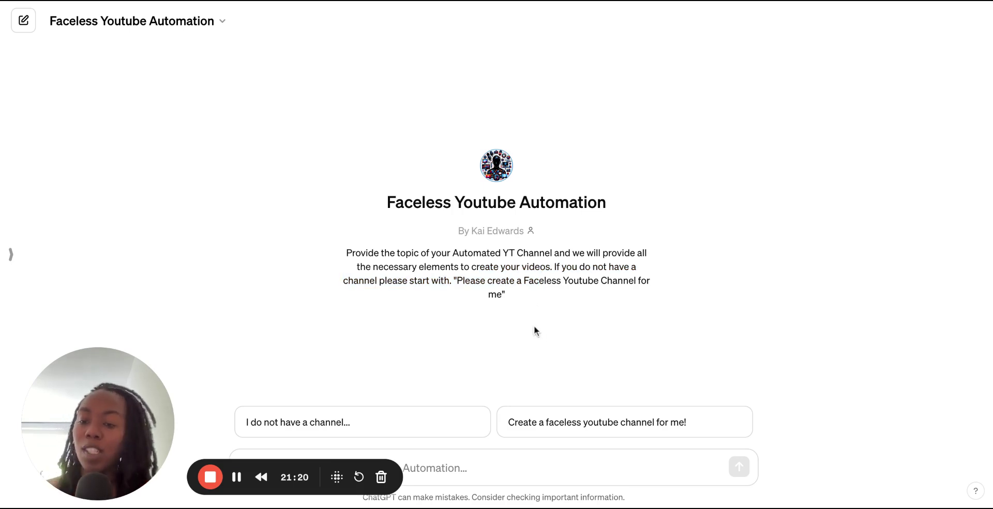